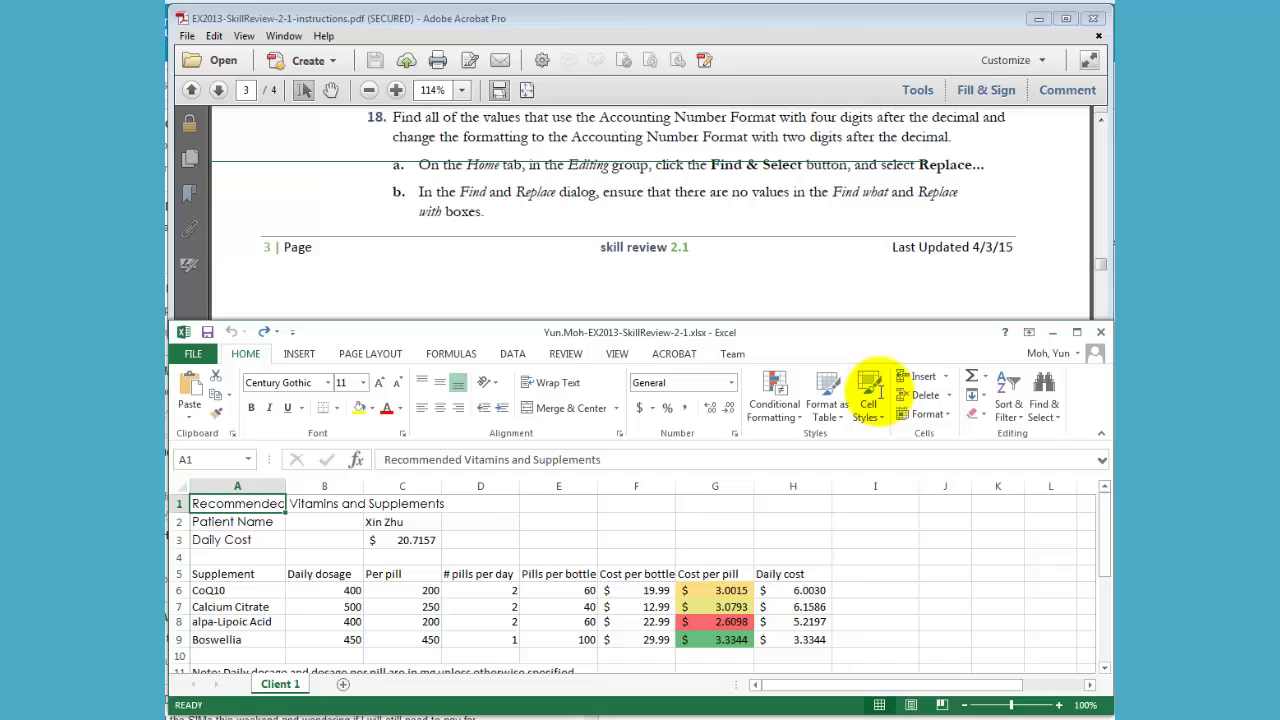
Step: Highlight instruction step 18's opening words through 'Accounting Number Format'
{"action": "double_click", "coordinate": [372, 117]}
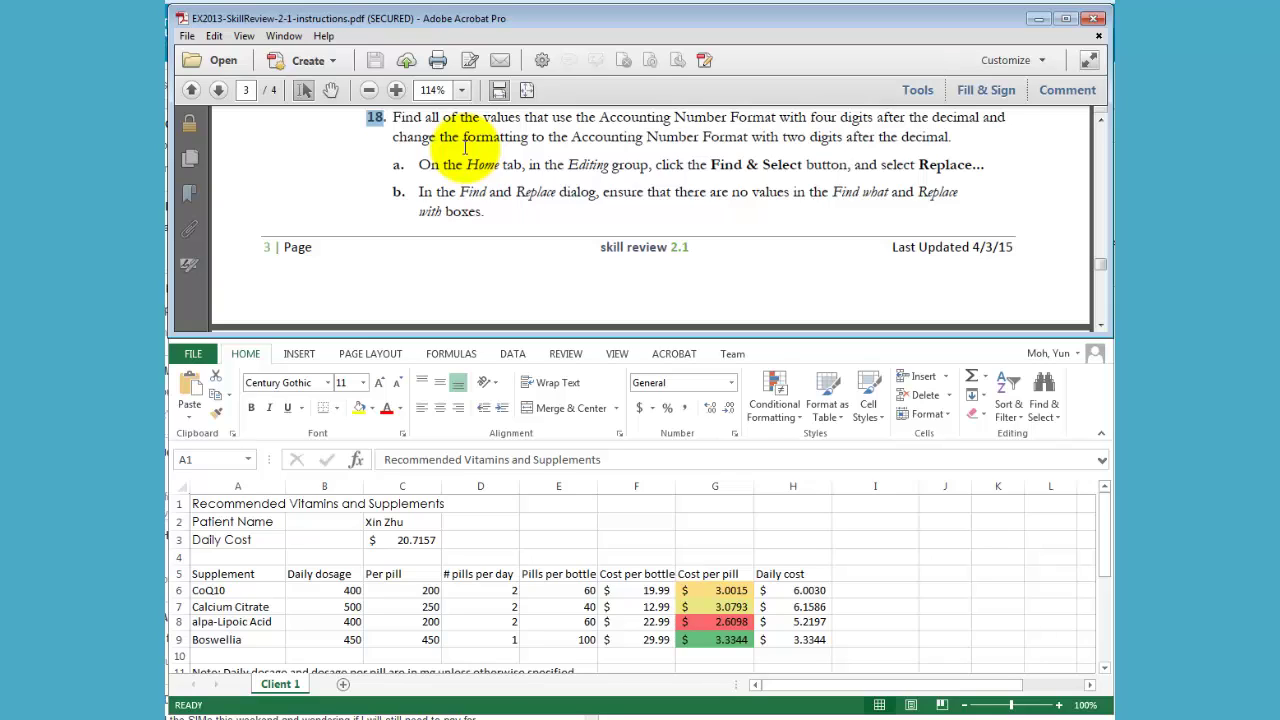
{"action": "left_click", "coordinate": [466, 136]}
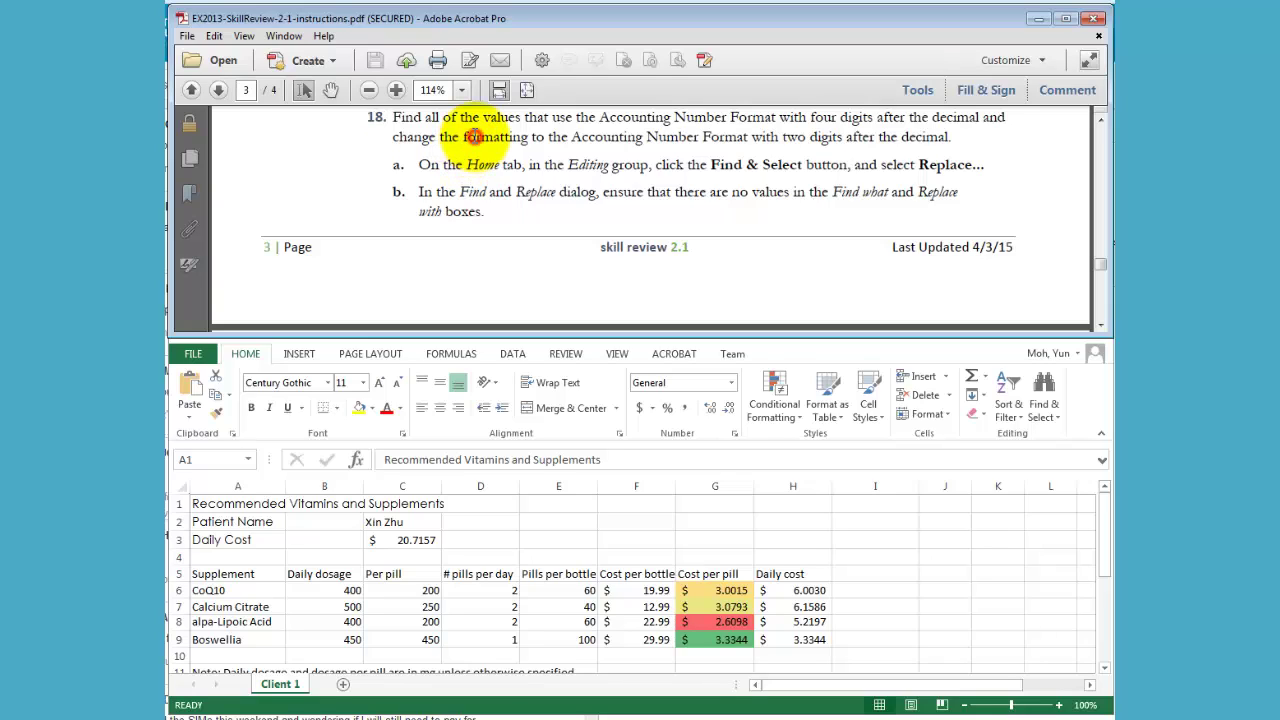
{"action": "left_click", "coordinate": [393, 117]}
{"action": "left_click_drag", "start_coordinate": [393, 117], "coordinate": [618, 122]}
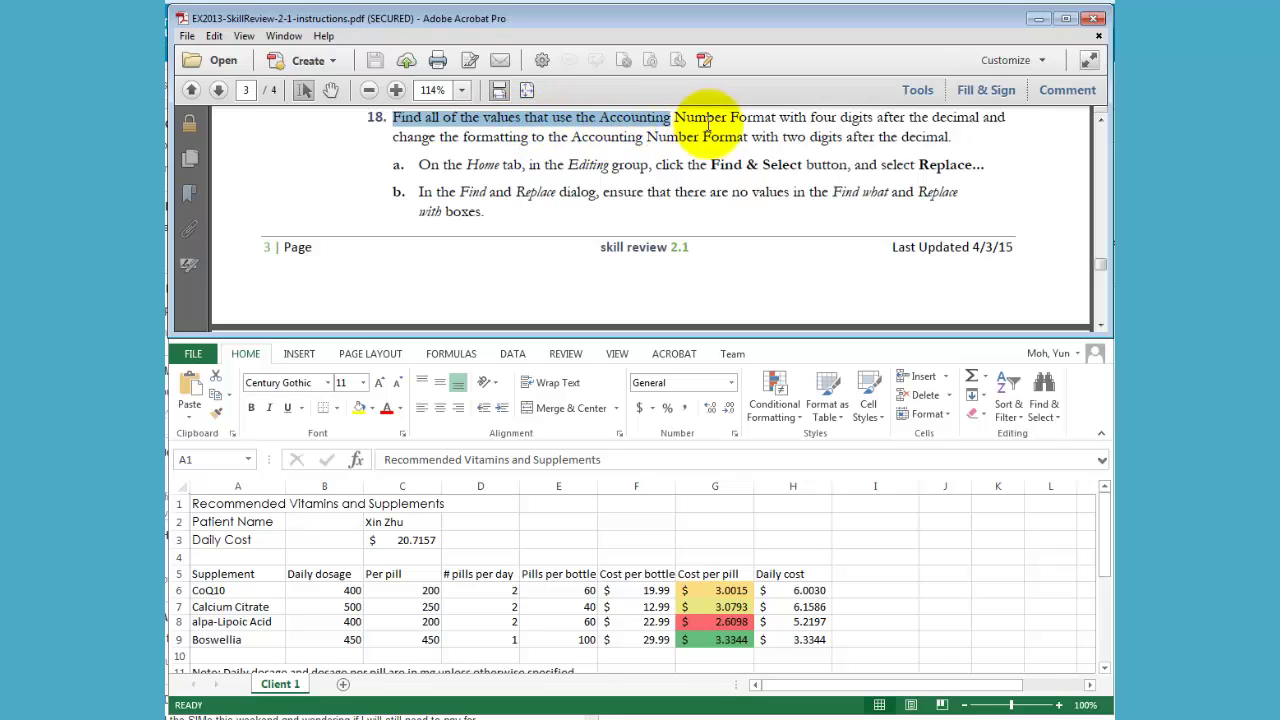
{"action": "left_click_drag", "start_coordinate": [618, 122], "coordinate": [758, 120]}
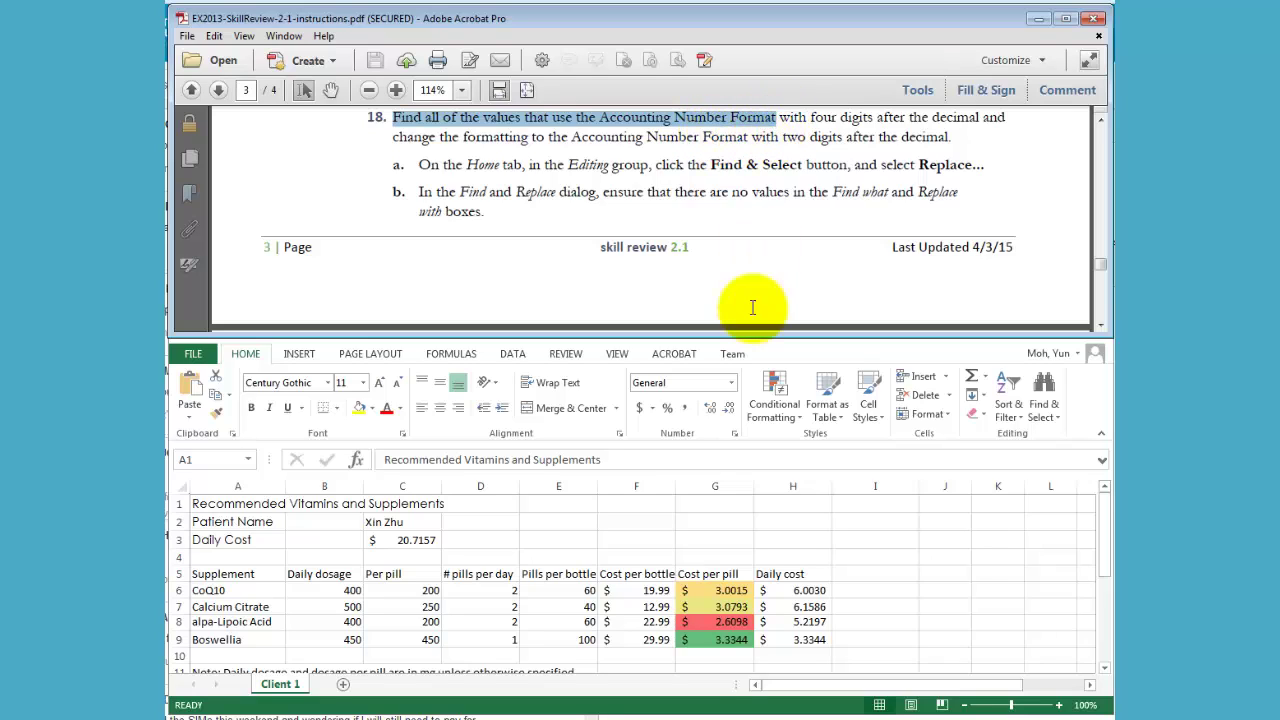
Step: Inspect cell C3's number format to confirm it uses 4 decimal places, without changing it
{"action": "left_click", "coordinate": [765, 356]}
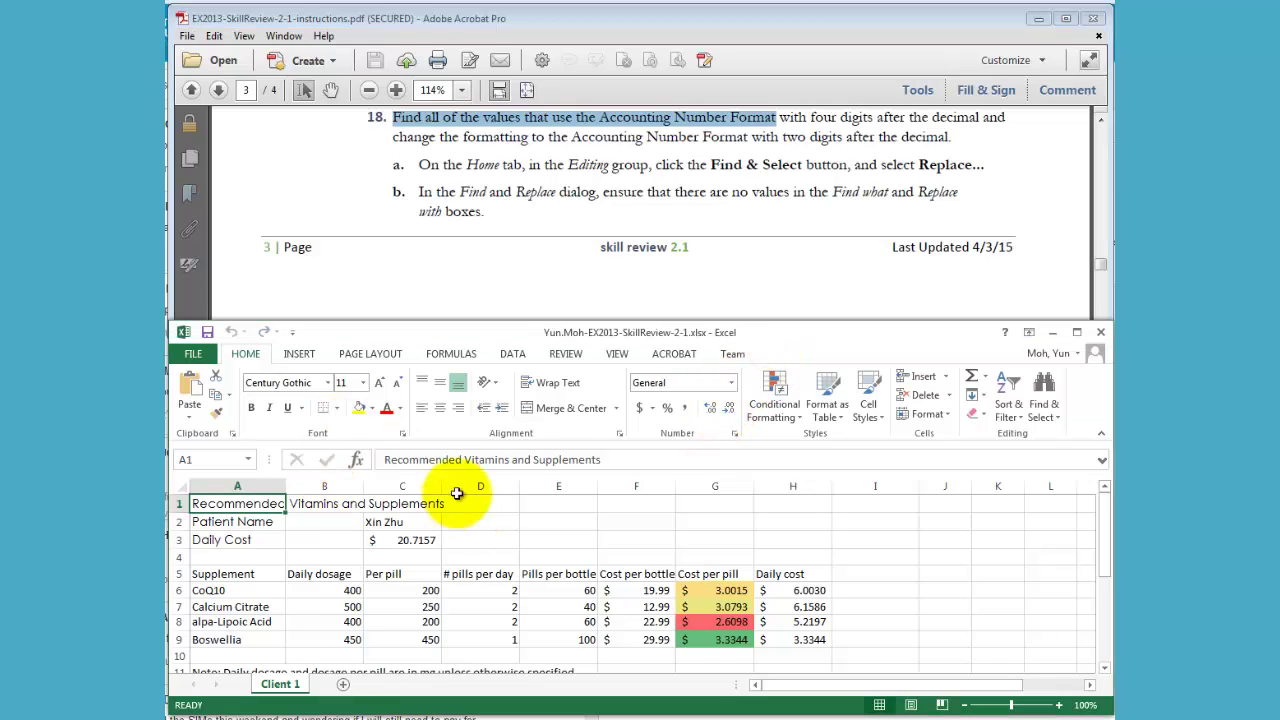
{"action": "left_click", "coordinate": [407, 545]}
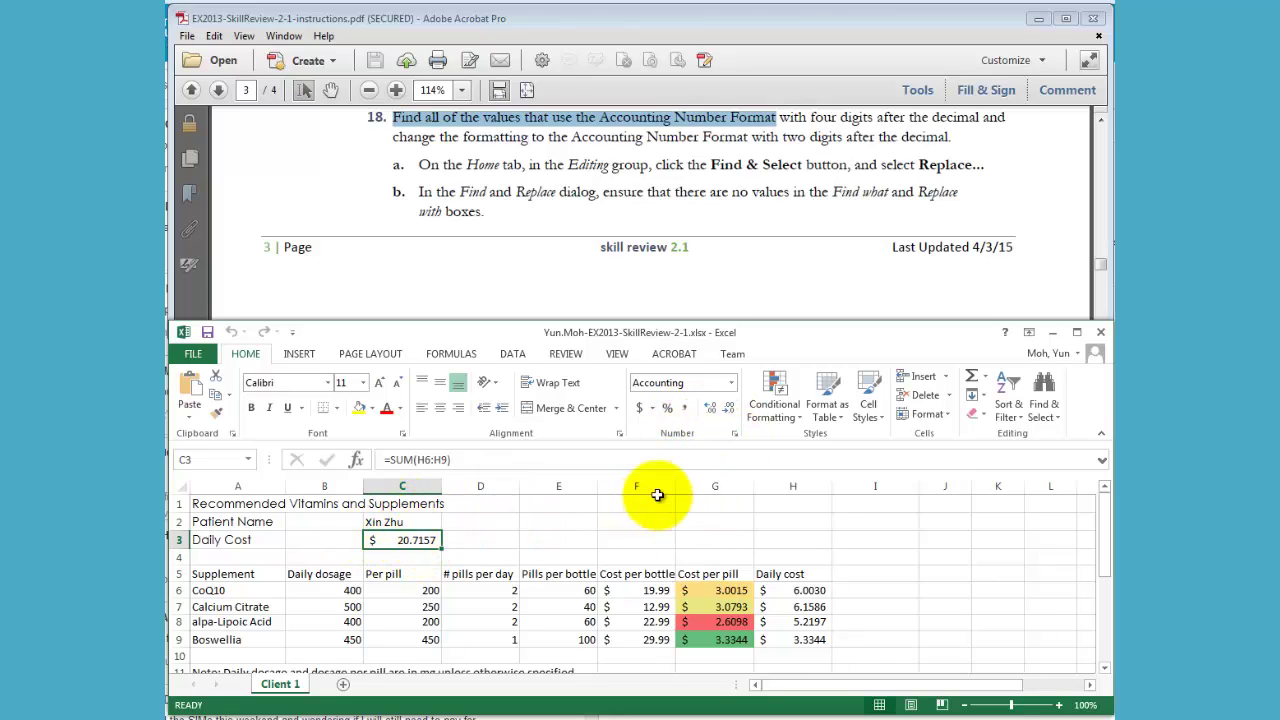
{"action": "left_click", "coordinate": [735, 433]}
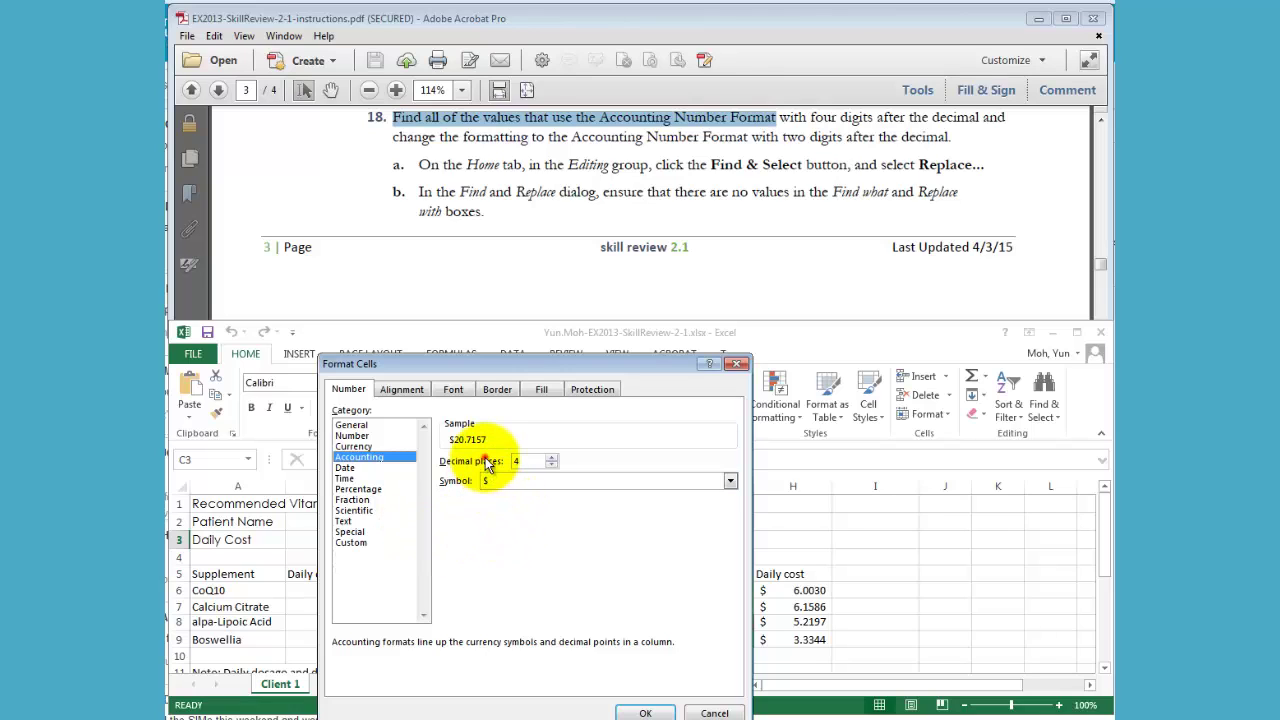
{"action": "double_click", "coordinate": [520, 461]}
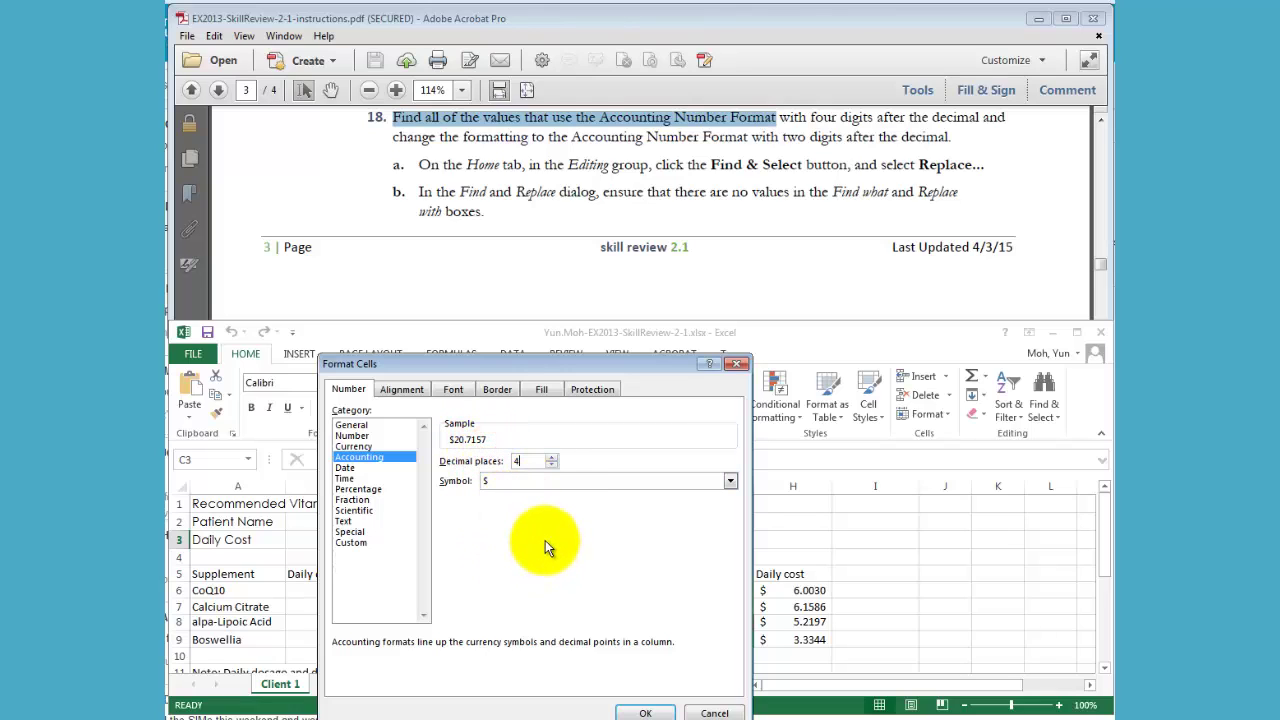
{"action": "left_click", "coordinate": [715, 713]}
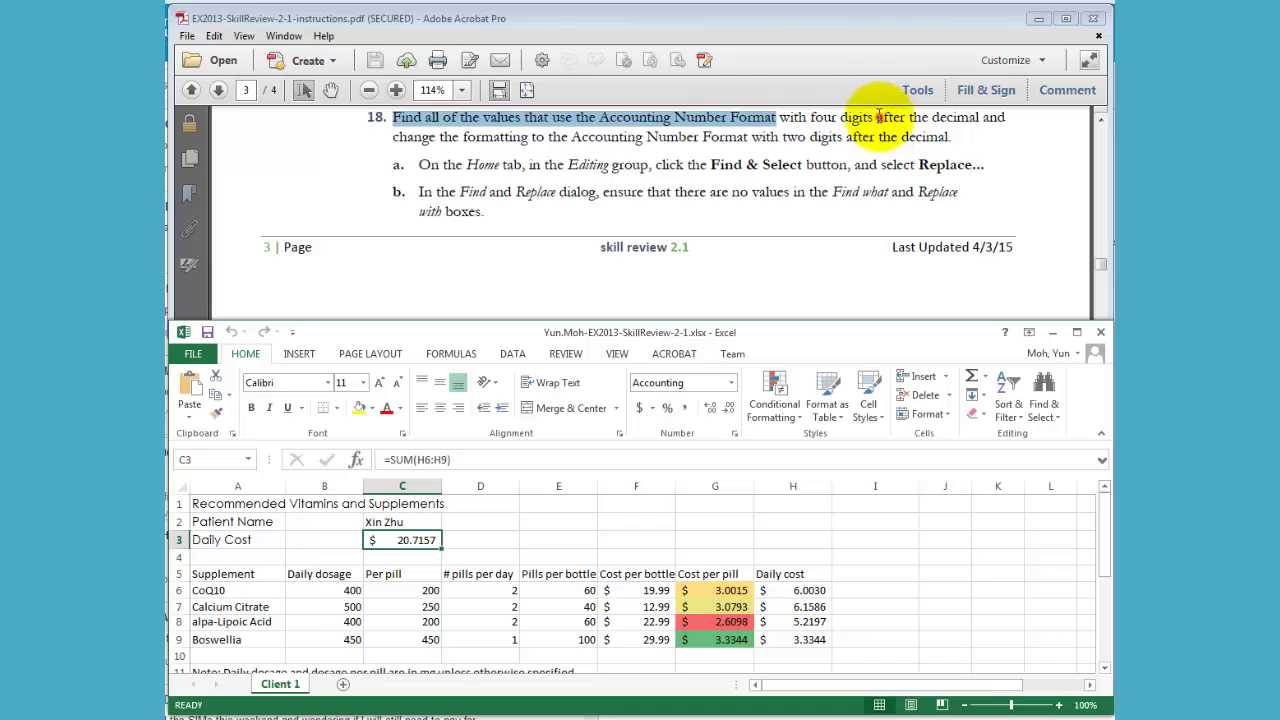
Step: Highlight the four-digit and two-digit phrases, then select empty cell H3 in the workbook
{"action": "left_click_drag", "start_coordinate": [878, 117], "coordinate": [600, 117]}
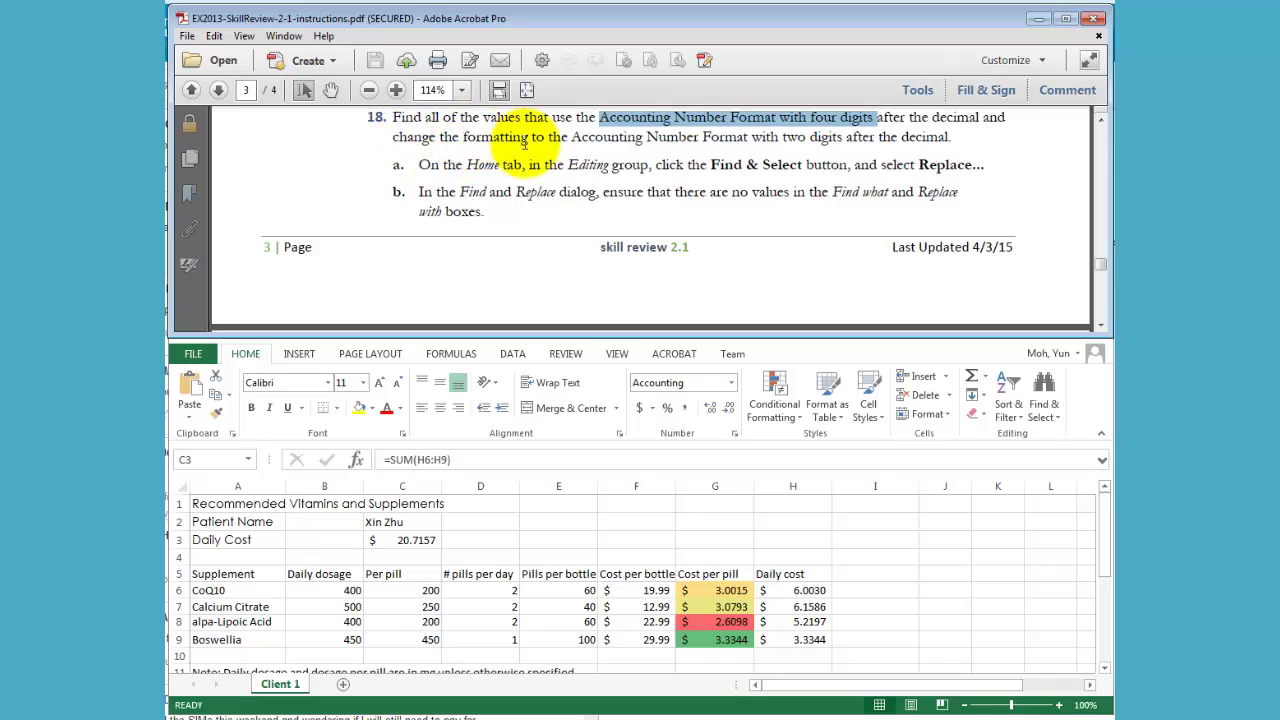
{"action": "left_click_drag", "start_coordinate": [572, 137], "coordinate": [842, 142]}
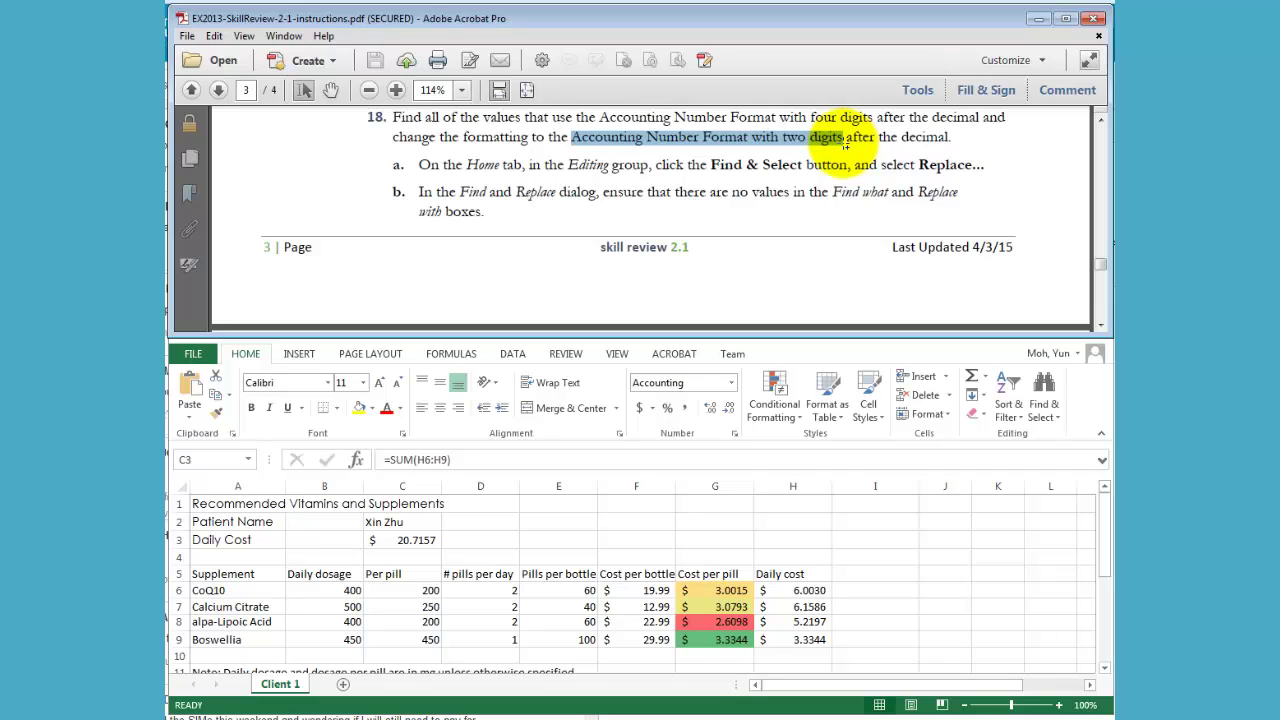
{"action": "left_click", "coordinate": [782, 352]}
{"action": "left_click", "coordinate": [481, 551]}
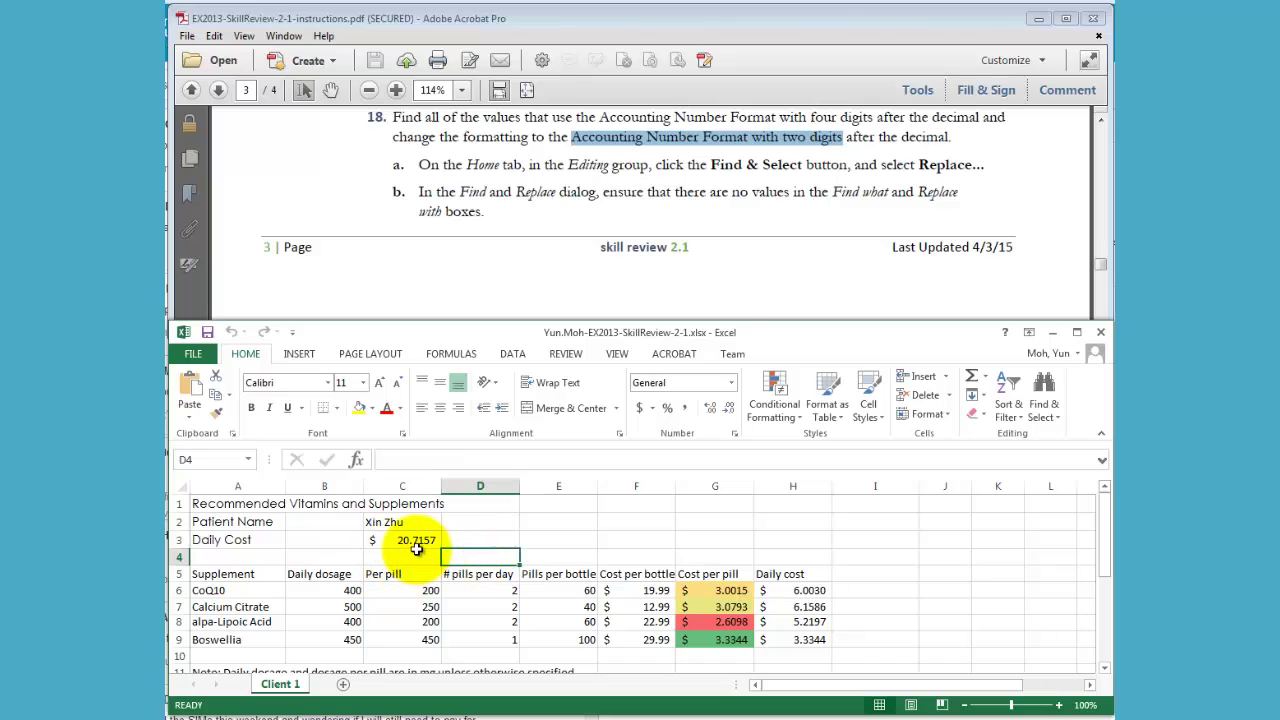
{"action": "left_click", "coordinate": [418, 544]}
{"action": "left_click", "coordinate": [604, 540]}
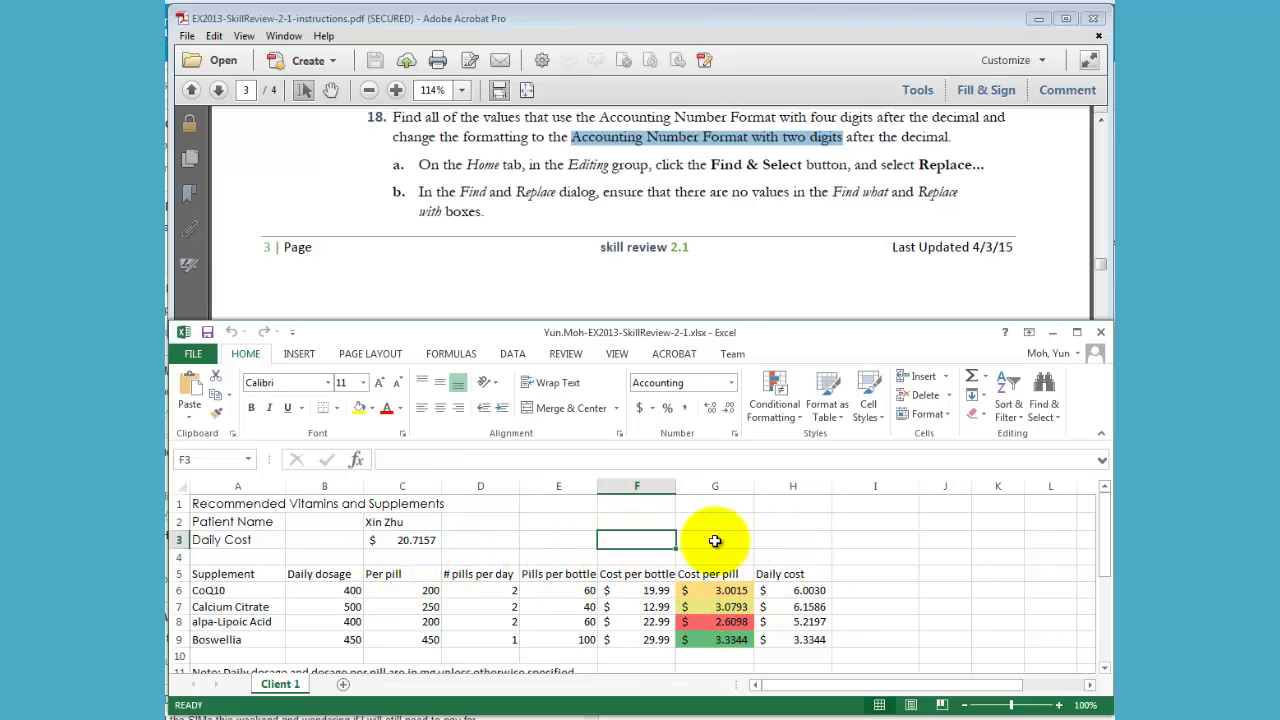
{"action": "left_click", "coordinate": [788, 541]}
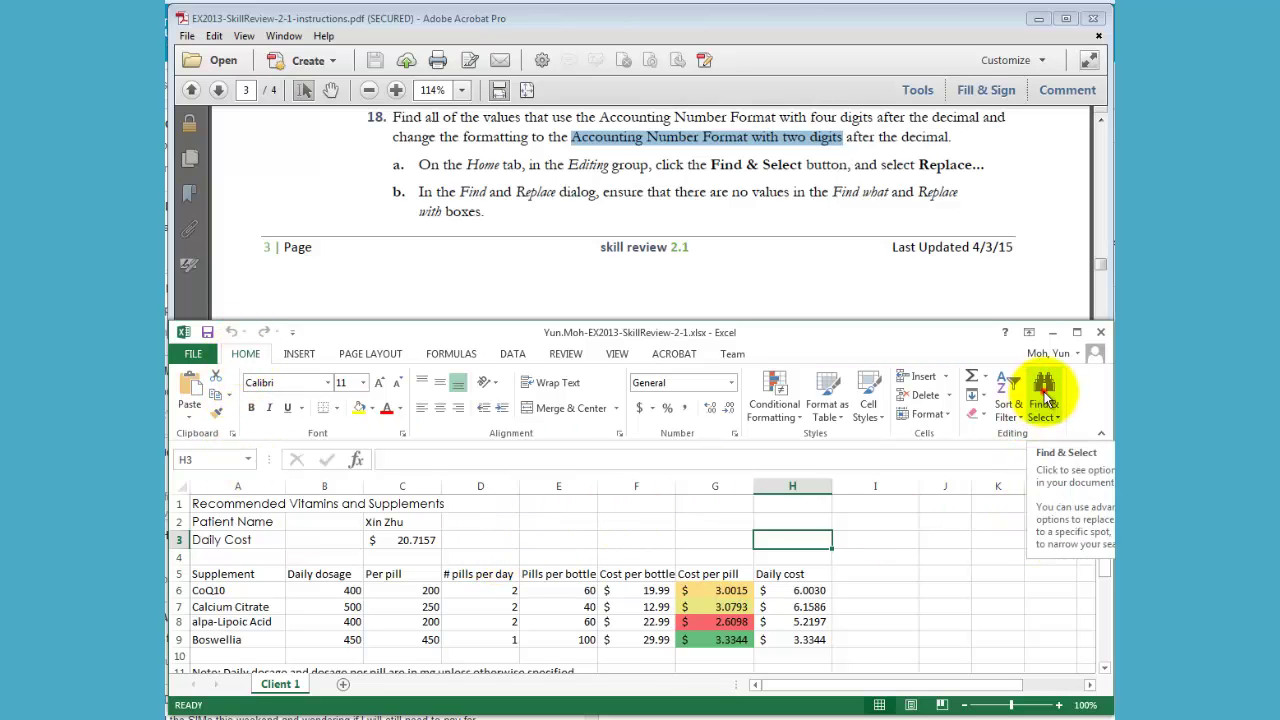
Step: Bring up Find & Select's Replace dialog and move it above the data
{"action": "left_click", "coordinate": [1046, 400]}
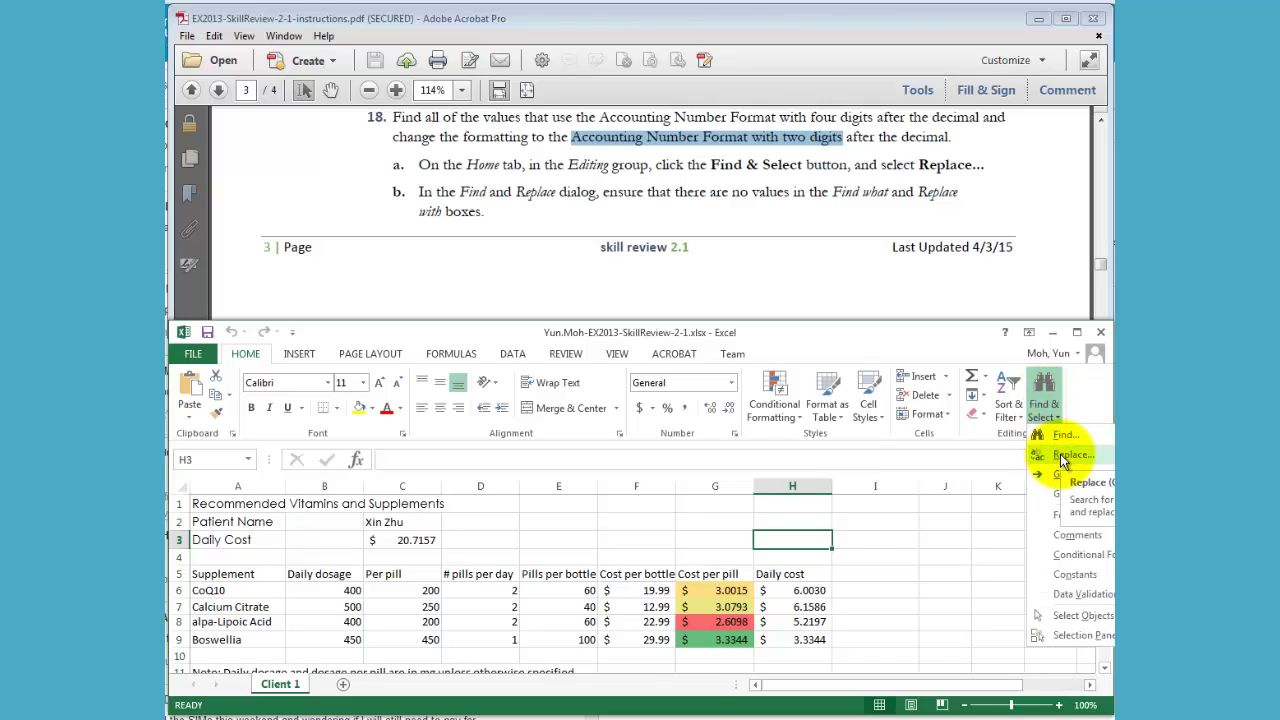
{"action": "left_click", "coordinate": [1060, 454]}
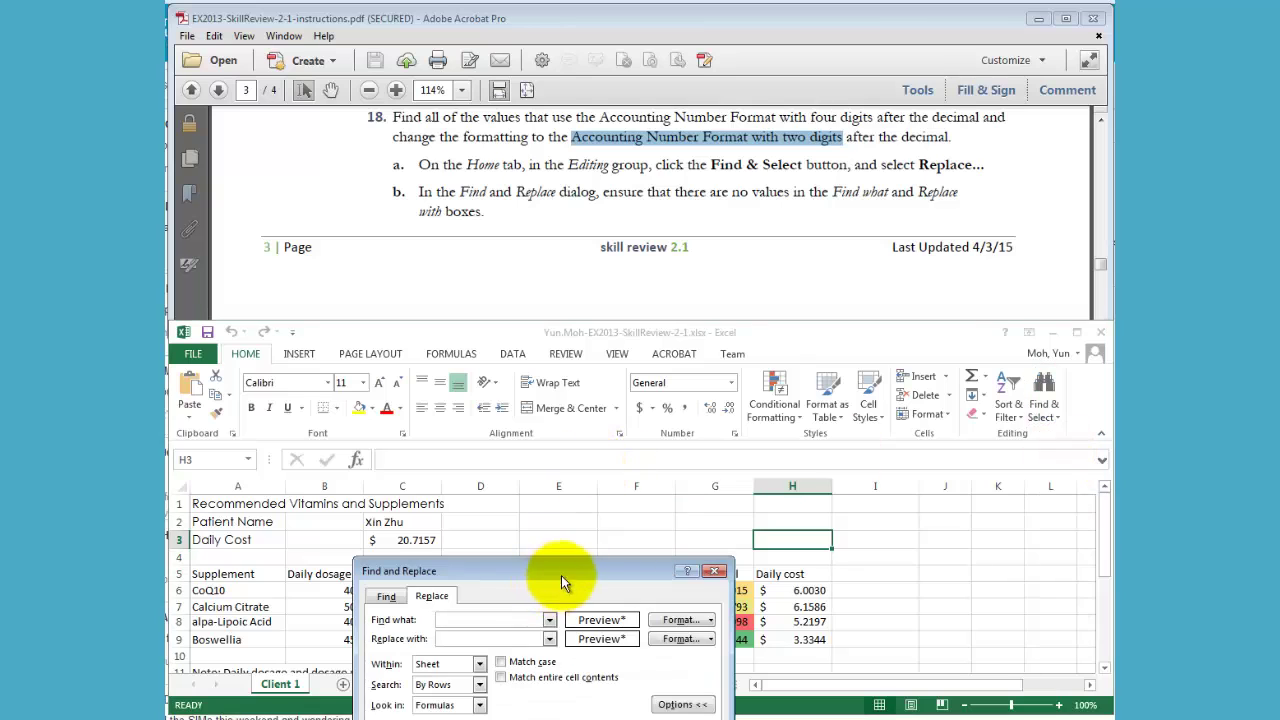
{"action": "mouse_move", "coordinate": [562, 578]}
{"action": "left_mouse_down"}
{"action": "mouse_move", "coordinate": [763, 358]}
{"action": "mouse_move", "coordinate": [801, 231]}
{"action": "left_mouse_up"}
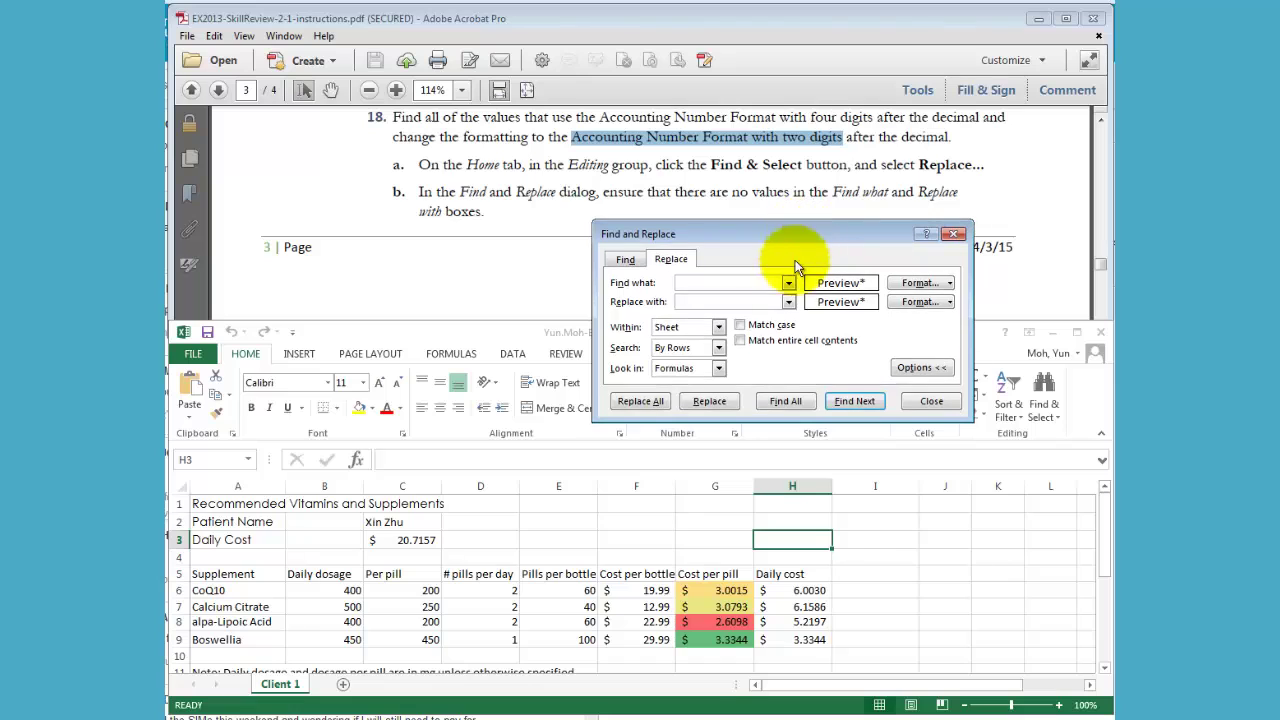
{"action": "left_click", "coordinate": [626, 261]}
{"action": "left_click", "coordinate": [670, 260]}
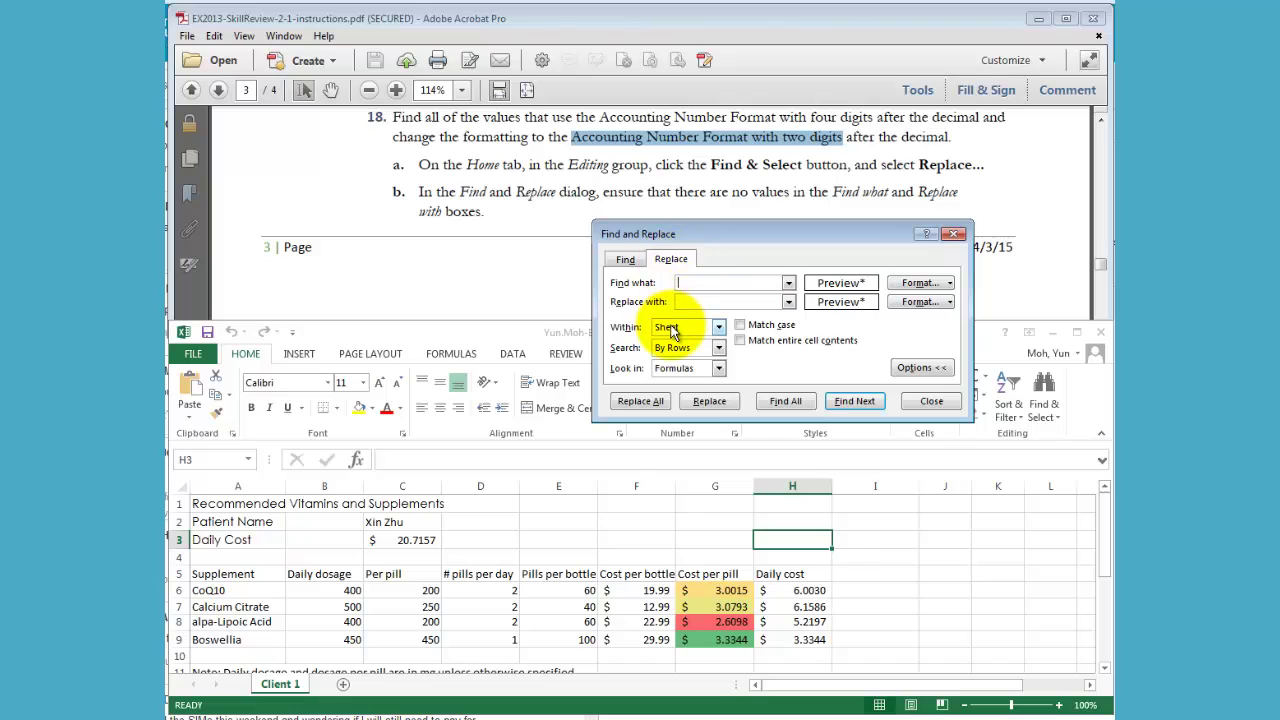
Step: Confirm the Find what and Replace with boxes are both empty
{"action": "left_click", "coordinate": [708, 283]}
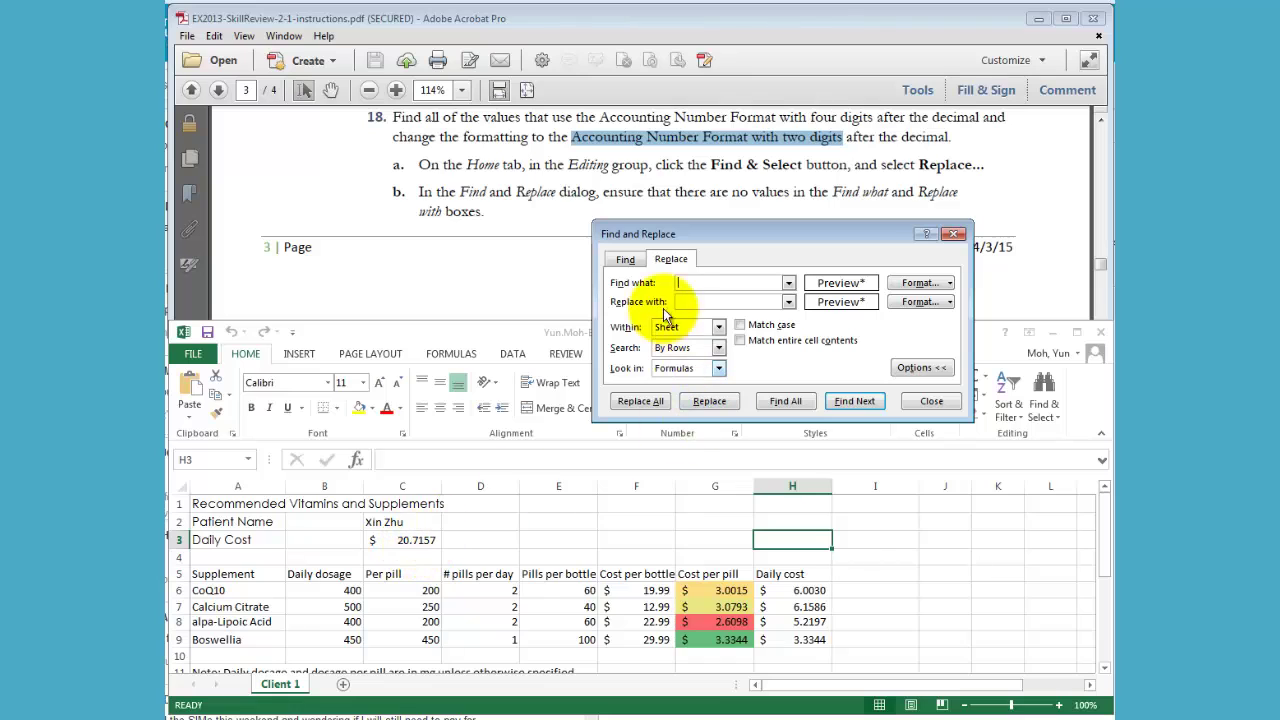
{"action": "left_click", "coordinate": [712, 281]}
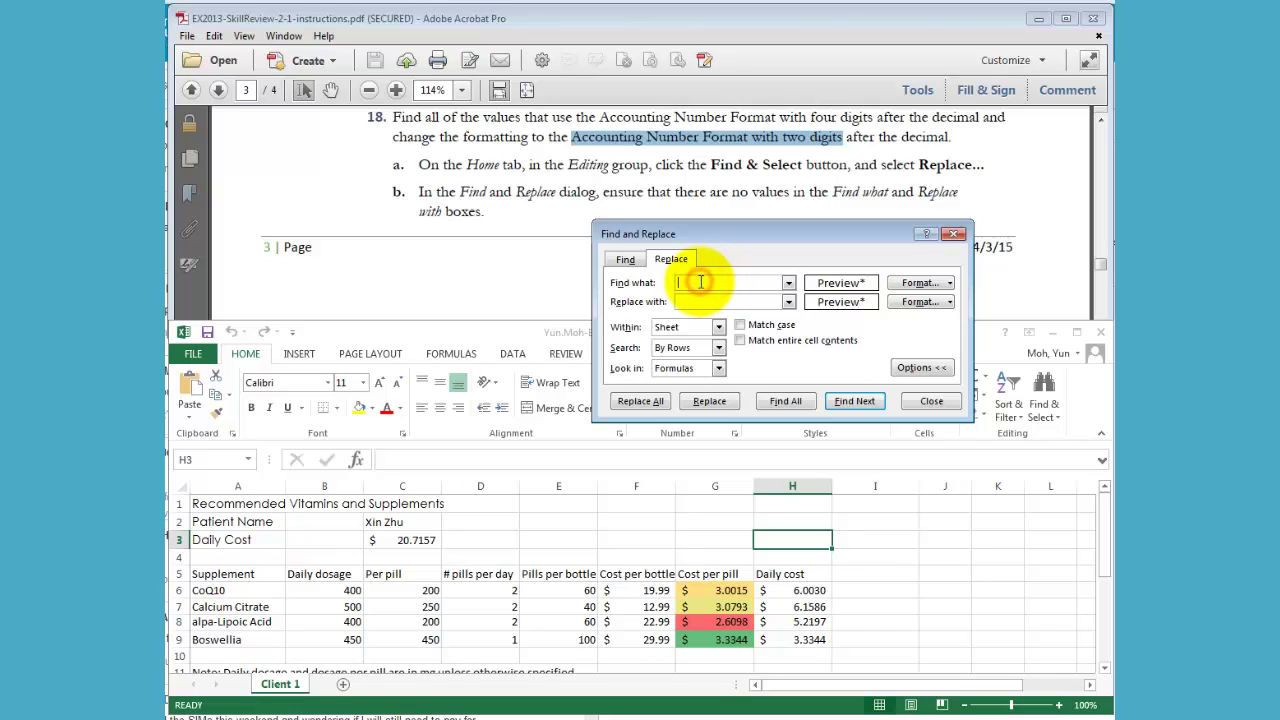
{"action": "left_click", "coordinate": [688, 301]}
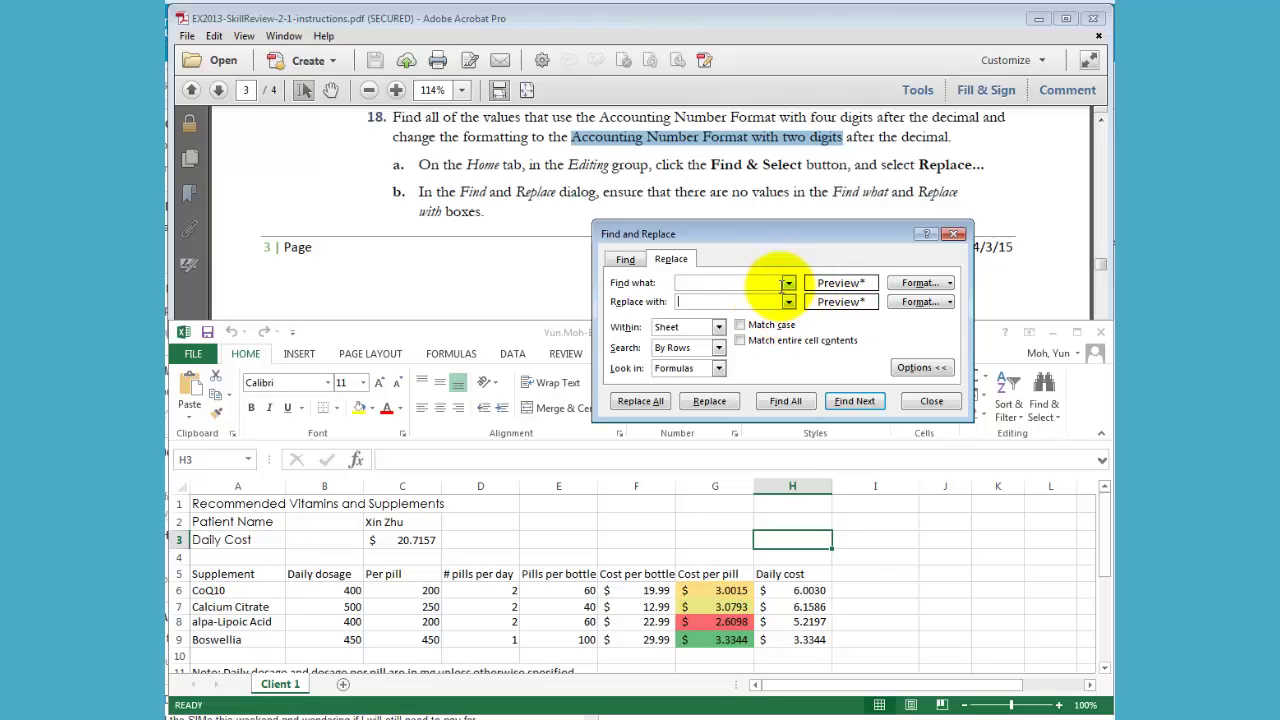
{"action": "left_click", "coordinate": [779, 285]}
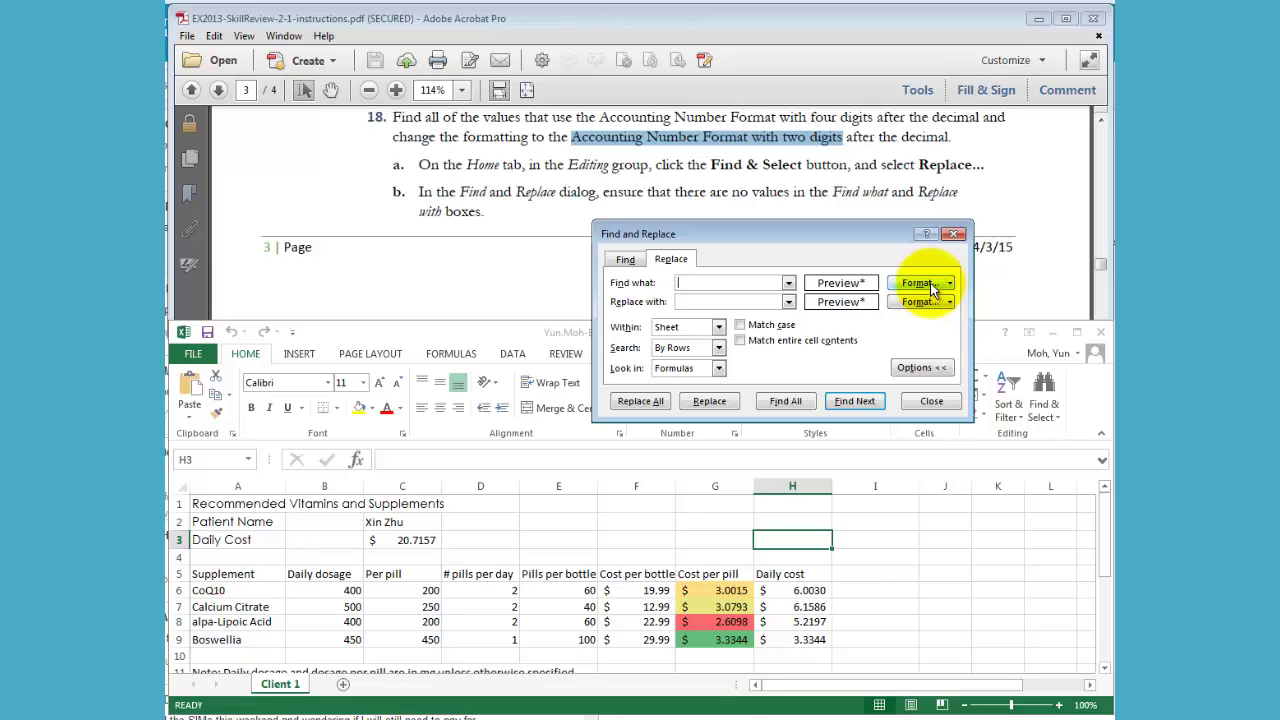
Step: Set the Find what format to Accounting with 4 decimal places
{"action": "left_click", "coordinate": [930, 285]}
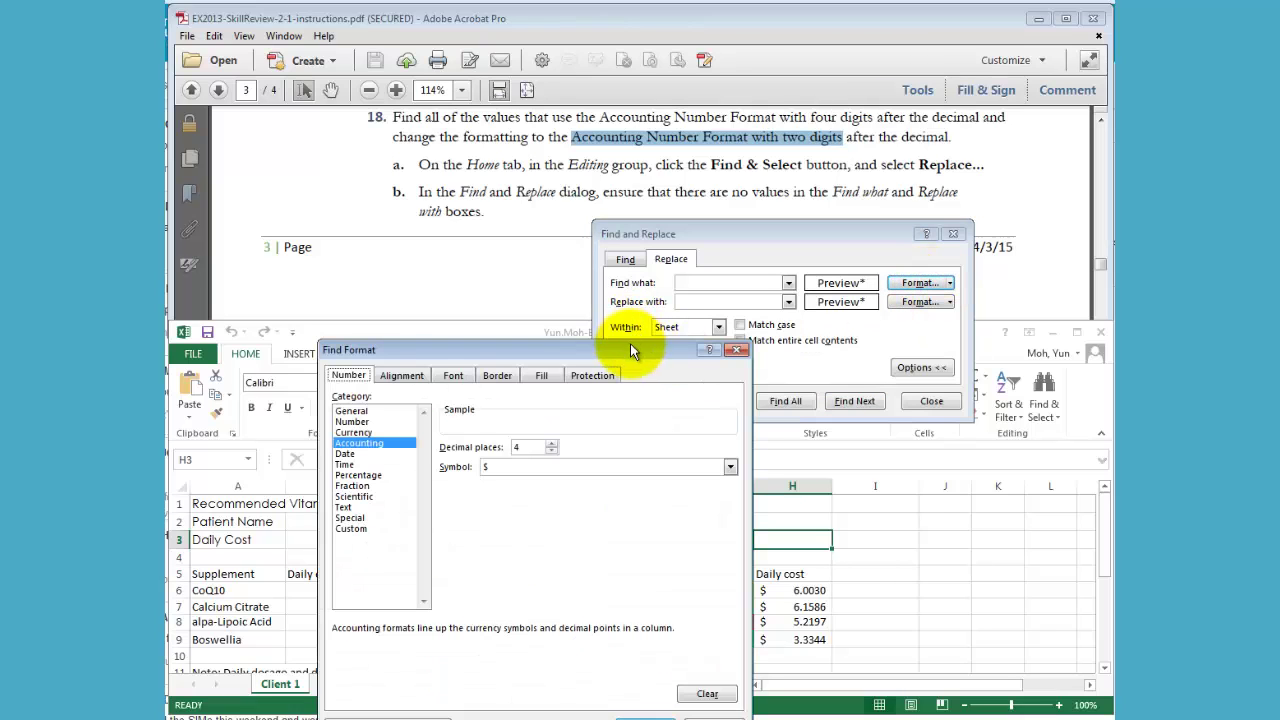
{"action": "left_click_drag", "start_coordinate": [631, 347], "coordinate": [637, 170]}
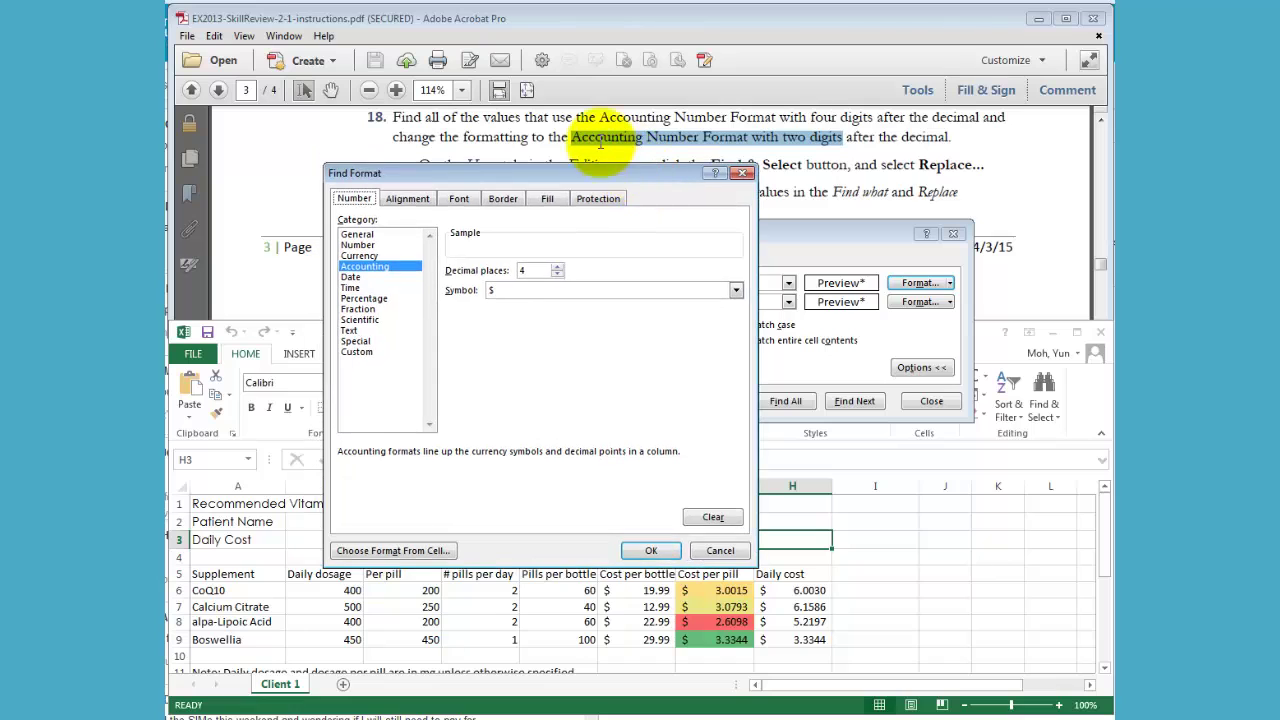
{"action": "left_click", "coordinate": [524, 131]}
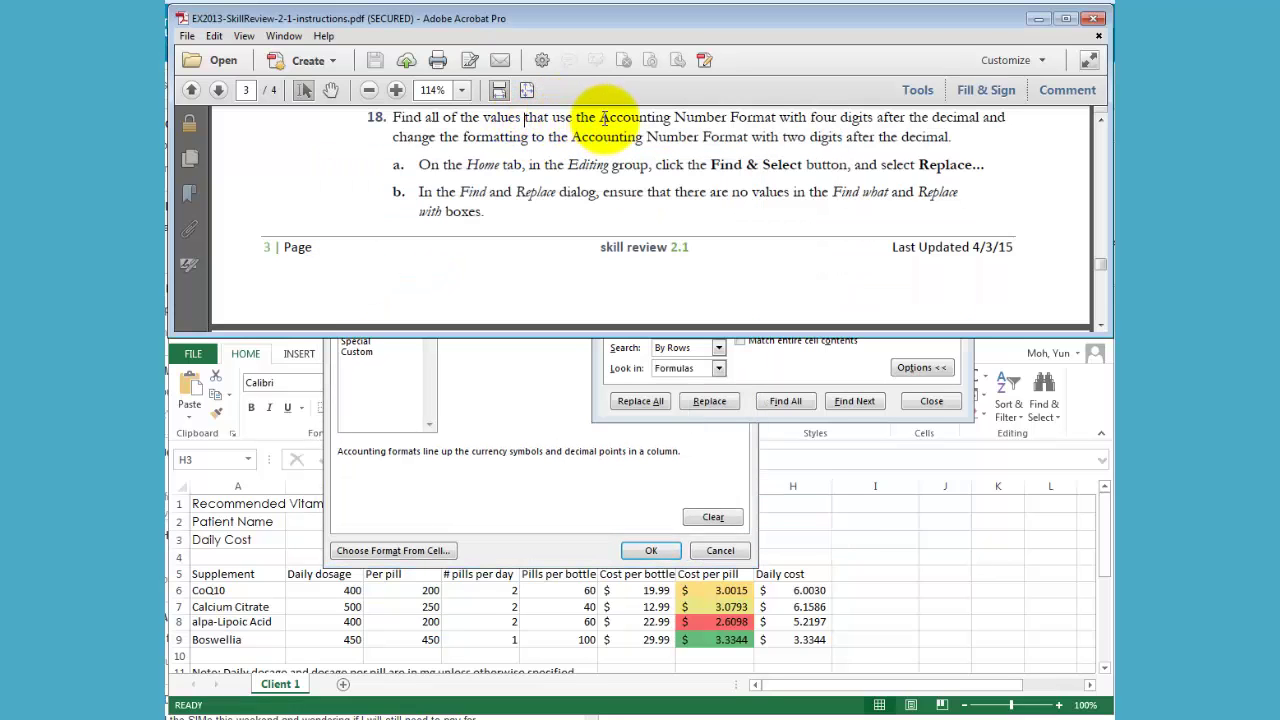
{"action": "left_click_drag", "start_coordinate": [602, 118], "coordinate": [866, 115]}
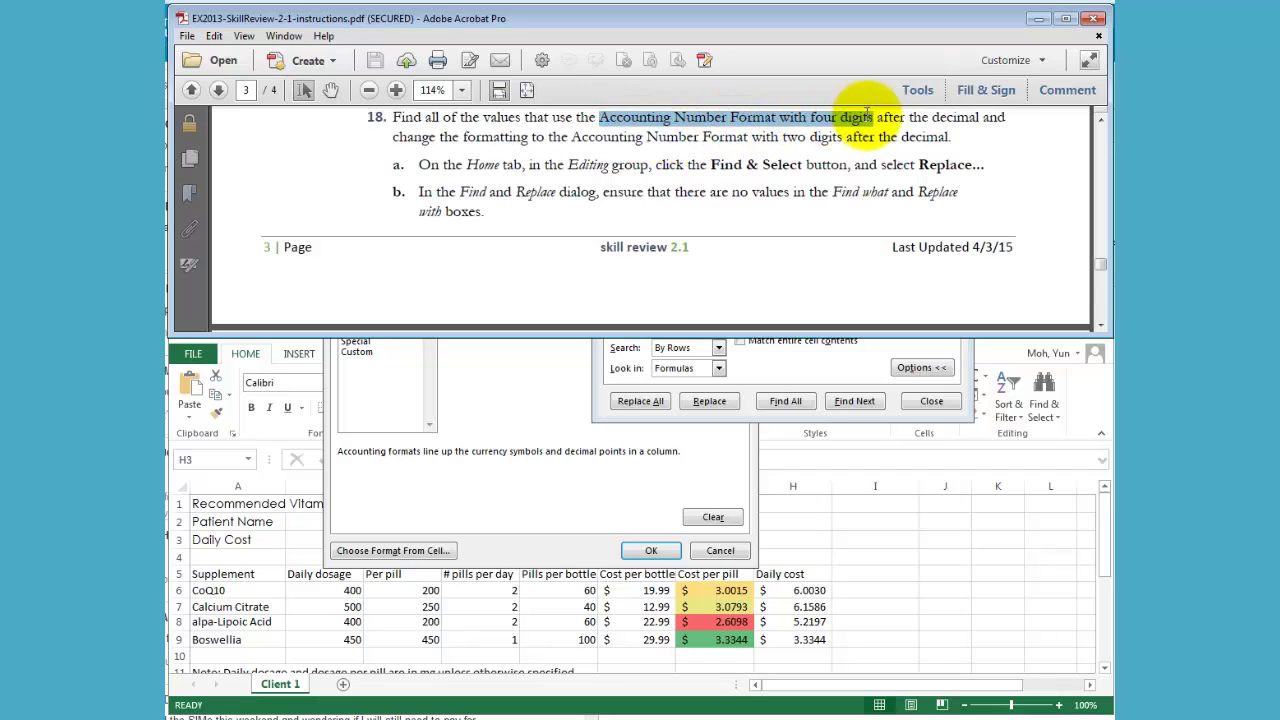
{"action": "left_click", "coordinate": [512, 418]}
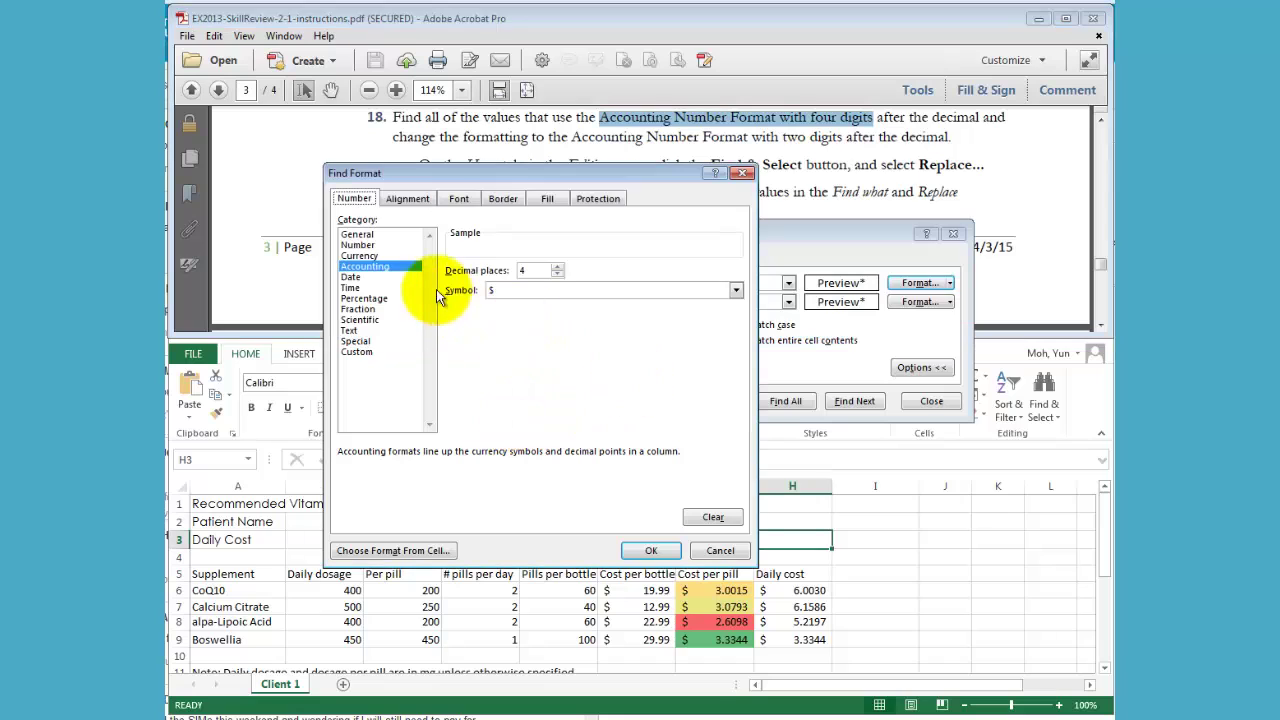
{"action": "left_click", "coordinate": [356, 198]}
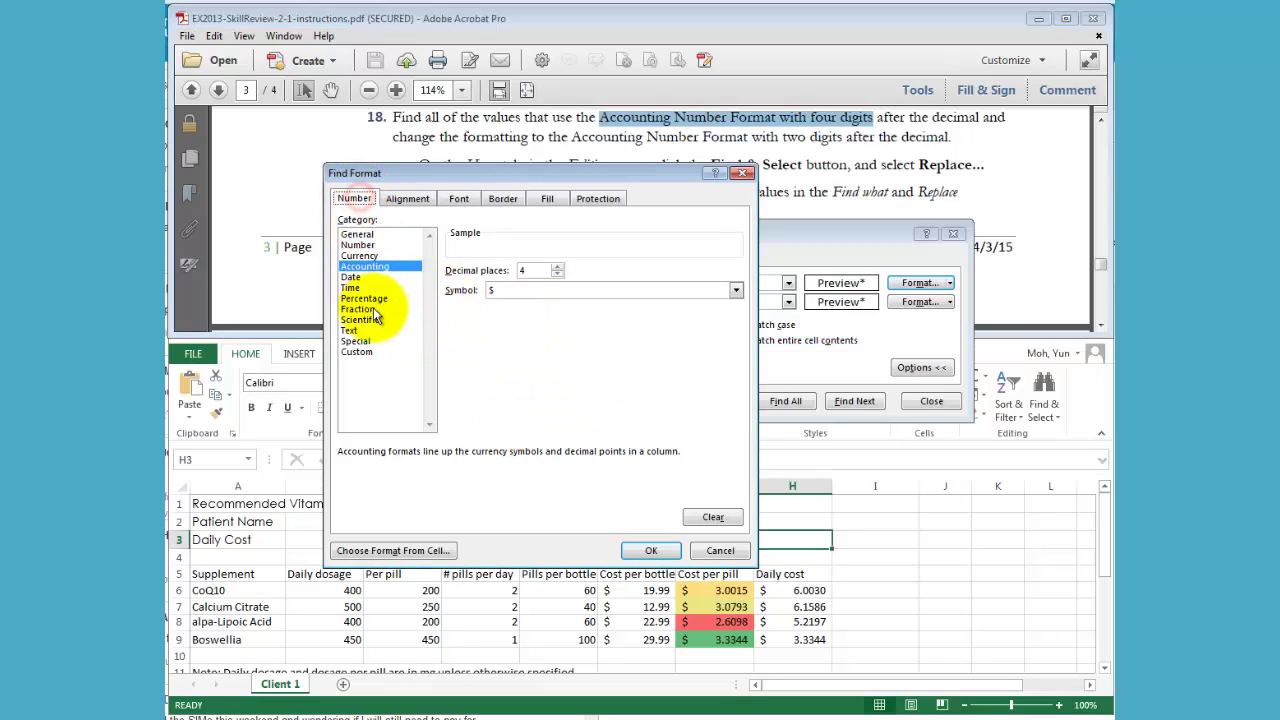
{"action": "double_click", "coordinate": [530, 270]}
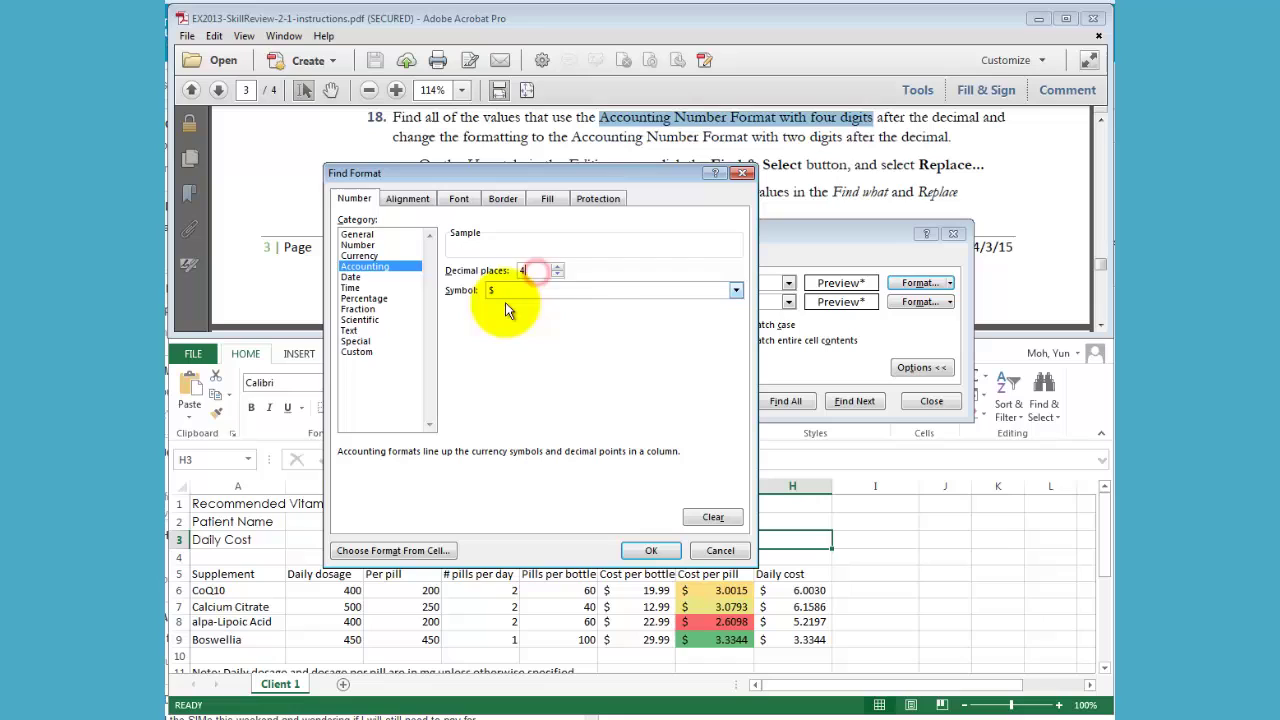
{"action": "left_click", "coordinate": [558, 270]}
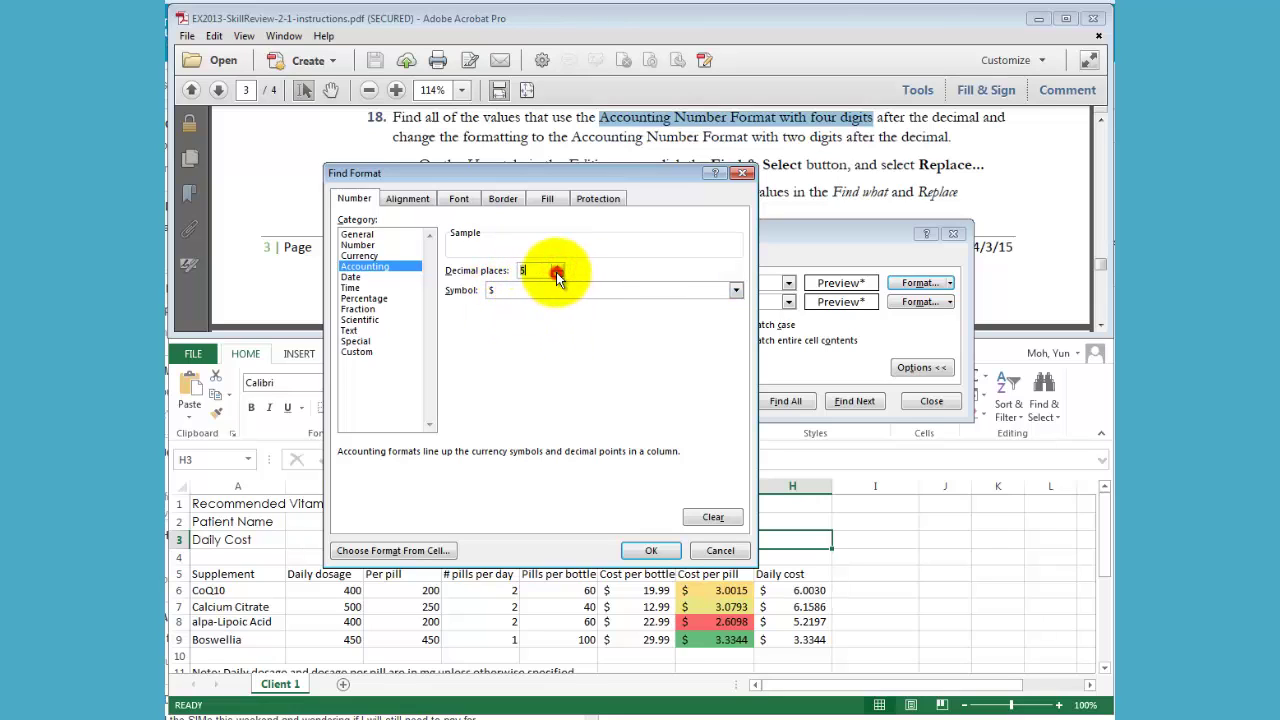
{"action": "left_click", "coordinate": [556, 274]}
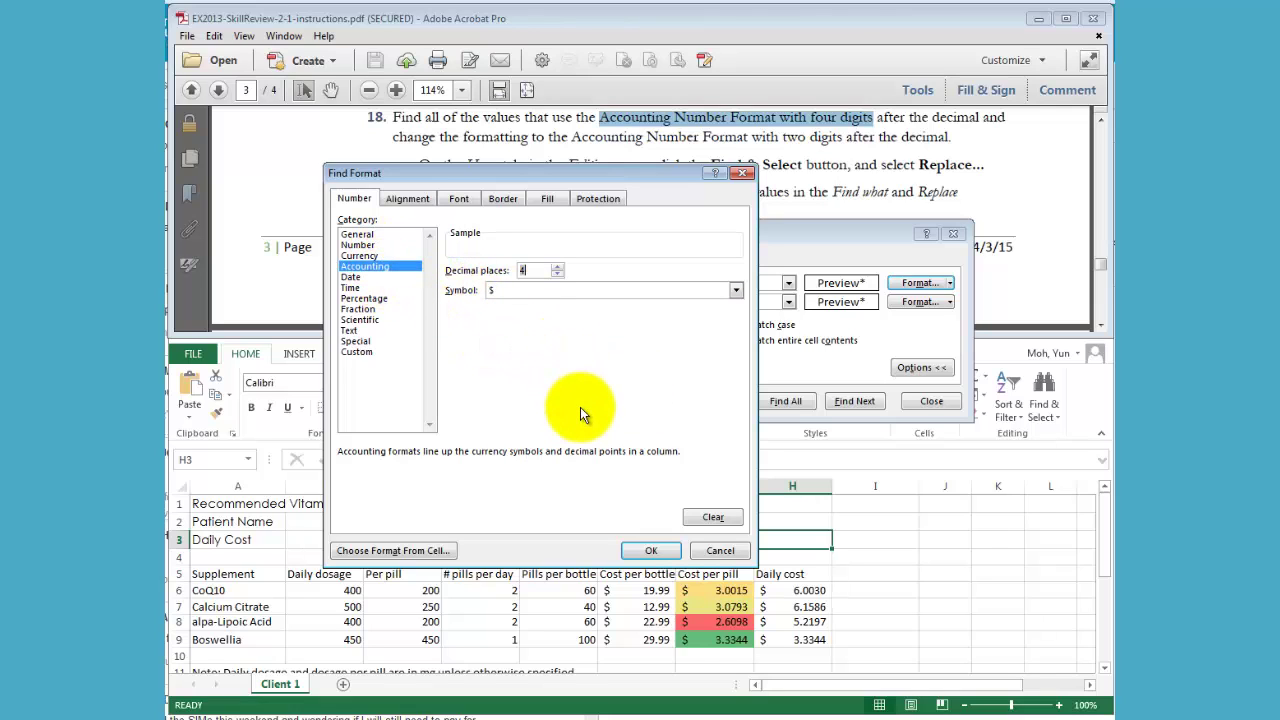
{"action": "left_click", "coordinate": [648, 551]}
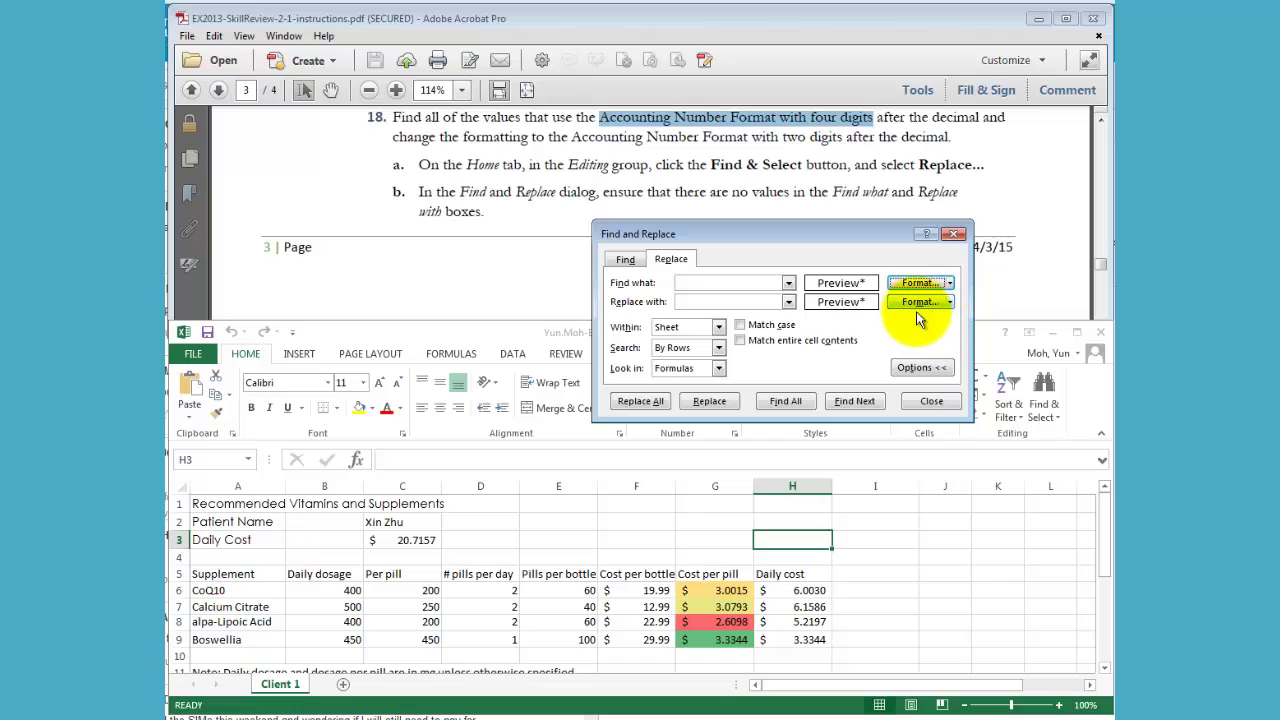
Step: Set the Replace with format to Accounting with 2 decimal places
{"action": "left_click", "coordinate": [917, 302]}
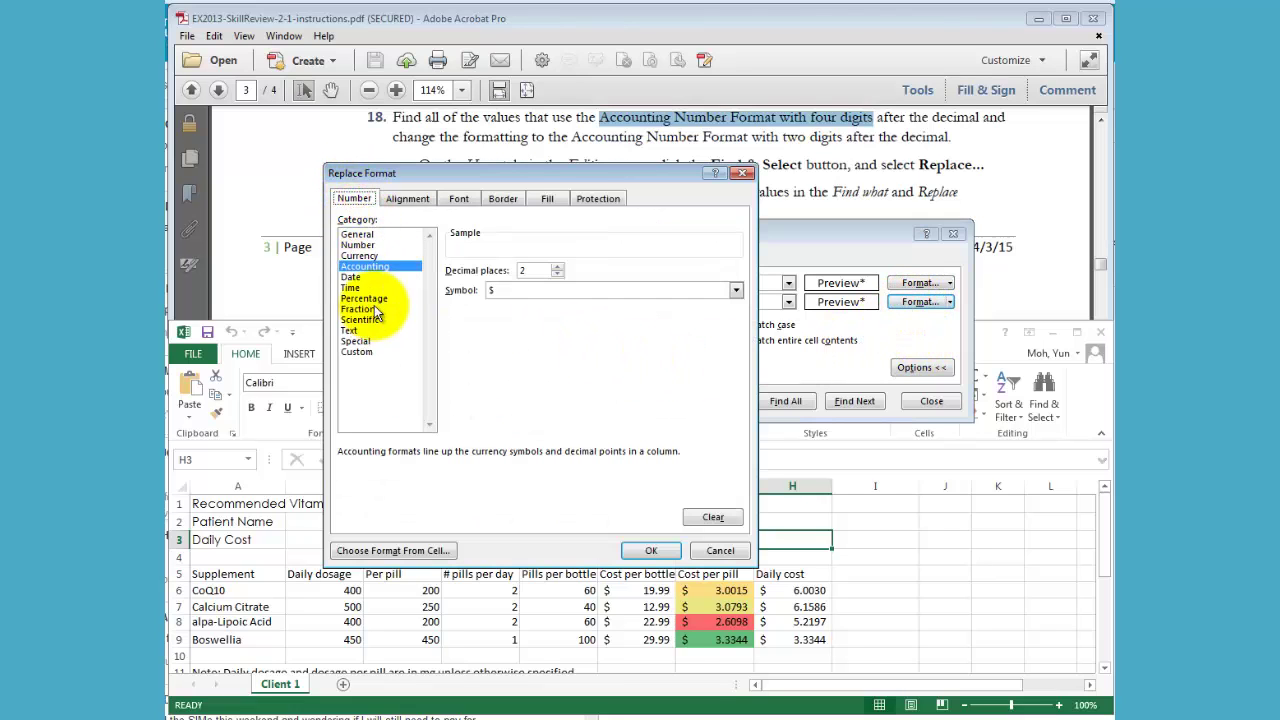
{"action": "left_click", "coordinate": [366, 268]}
{"action": "double_click", "coordinate": [525, 270]}
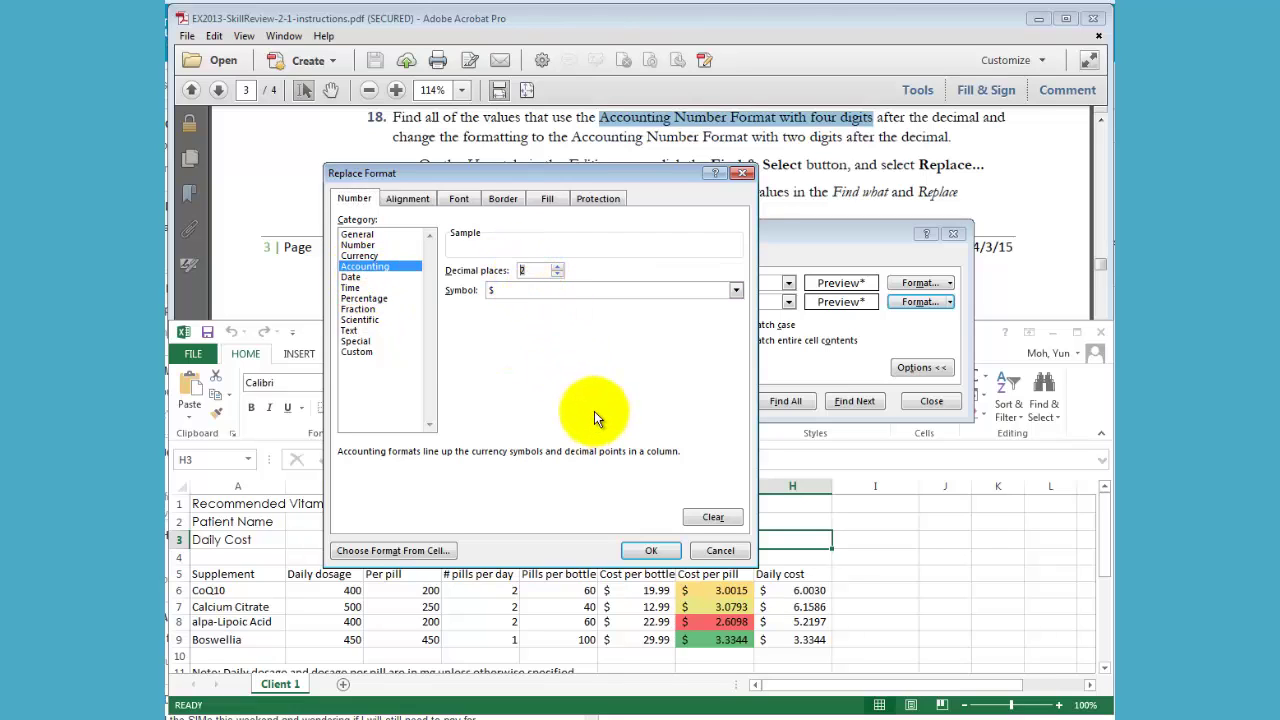
{"action": "left_click", "coordinate": [577, 373]}
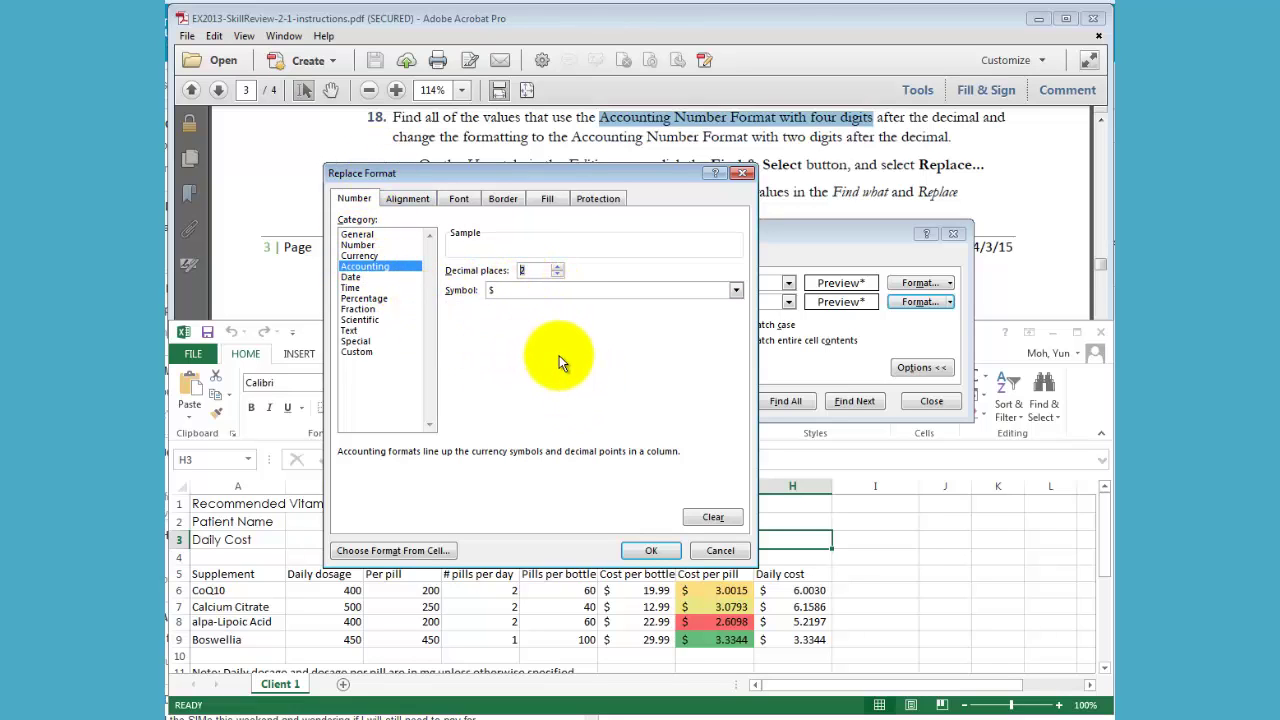
{"action": "left_click", "coordinate": [478, 276]}
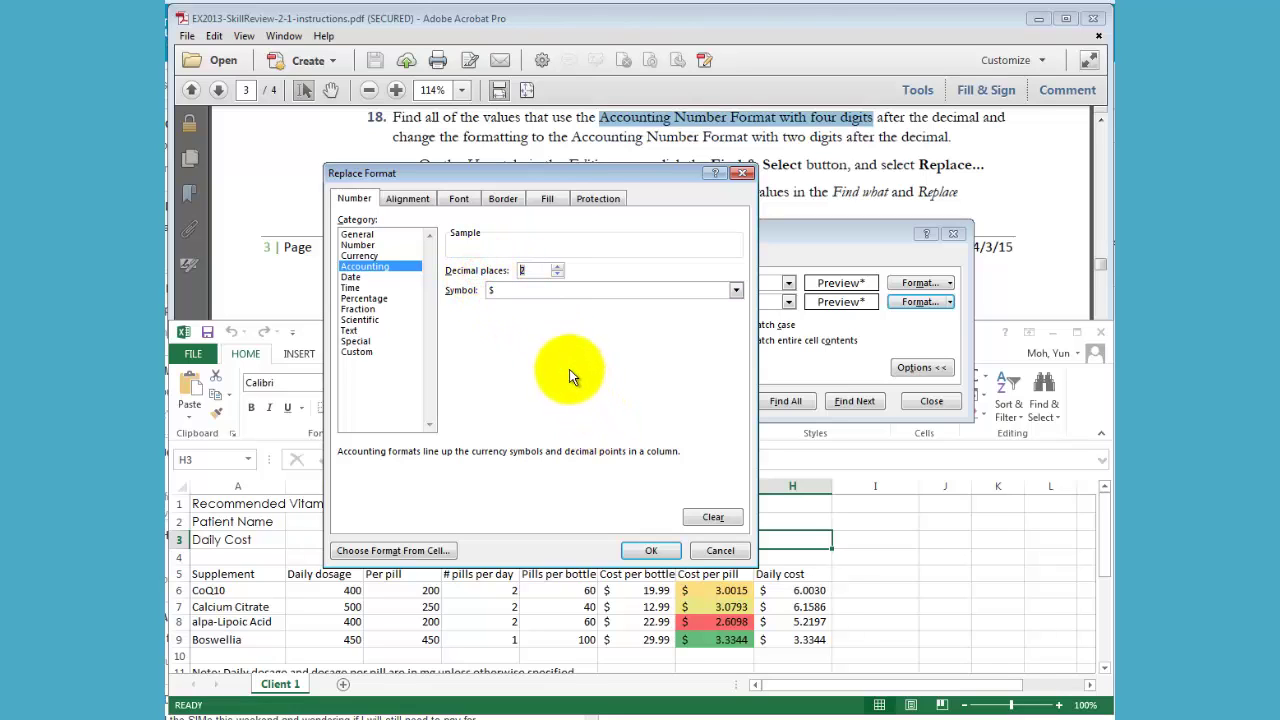
{"action": "left_click", "coordinate": [540, 272]}
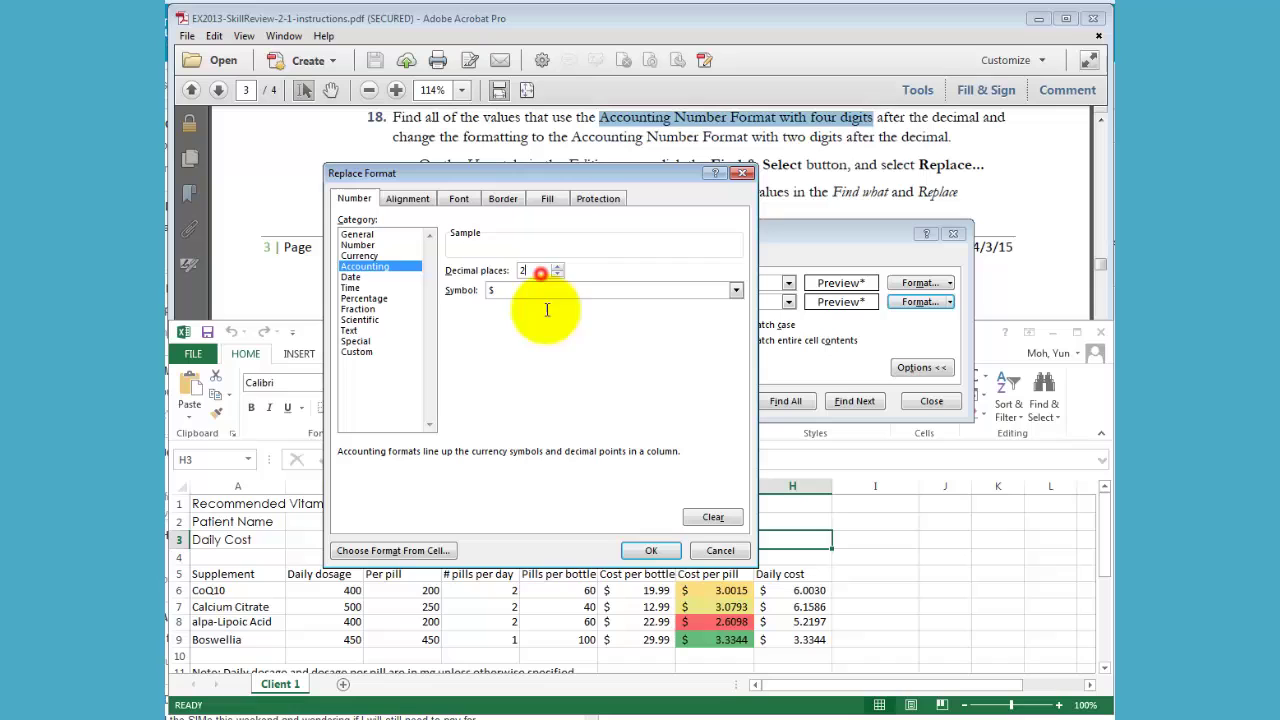
{"action": "left_click", "coordinate": [651, 550]}
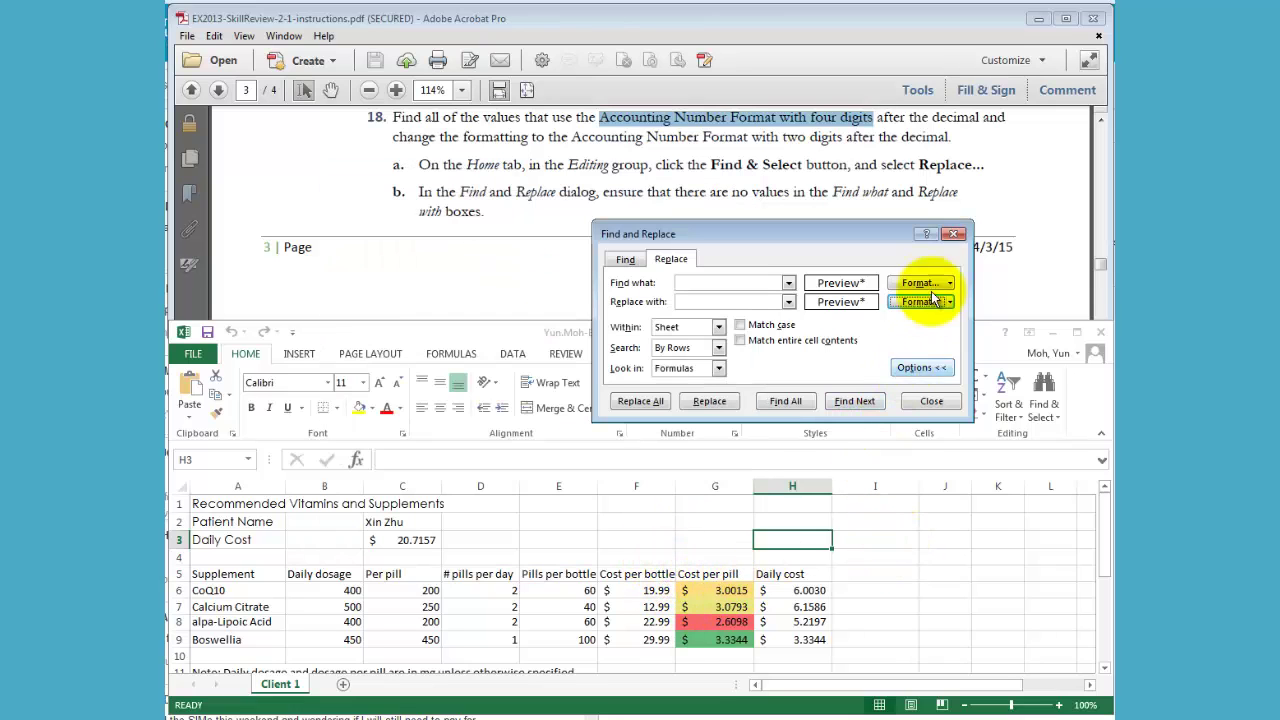
Step: Replace all nine formats, close the dialog, and verify C3 and G6:G9 show two decimals
{"action": "left_click", "coordinate": [643, 405]}
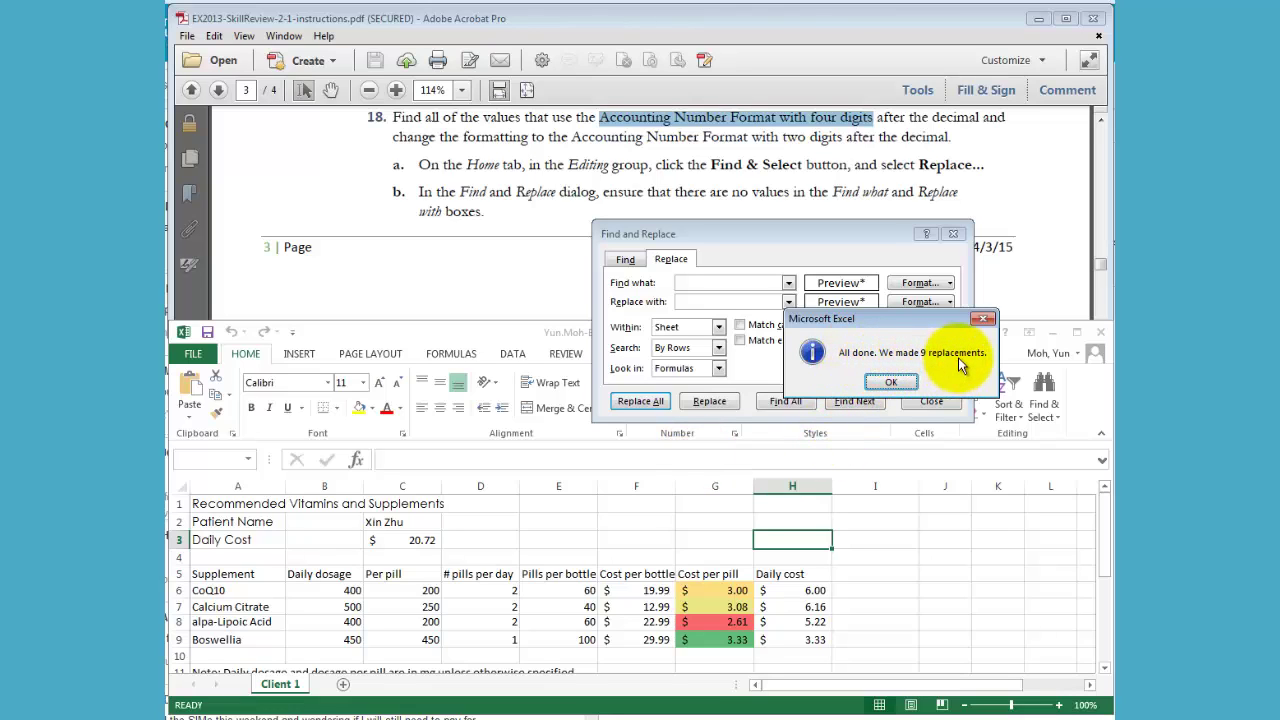
{"action": "left_click", "coordinate": [895, 382]}
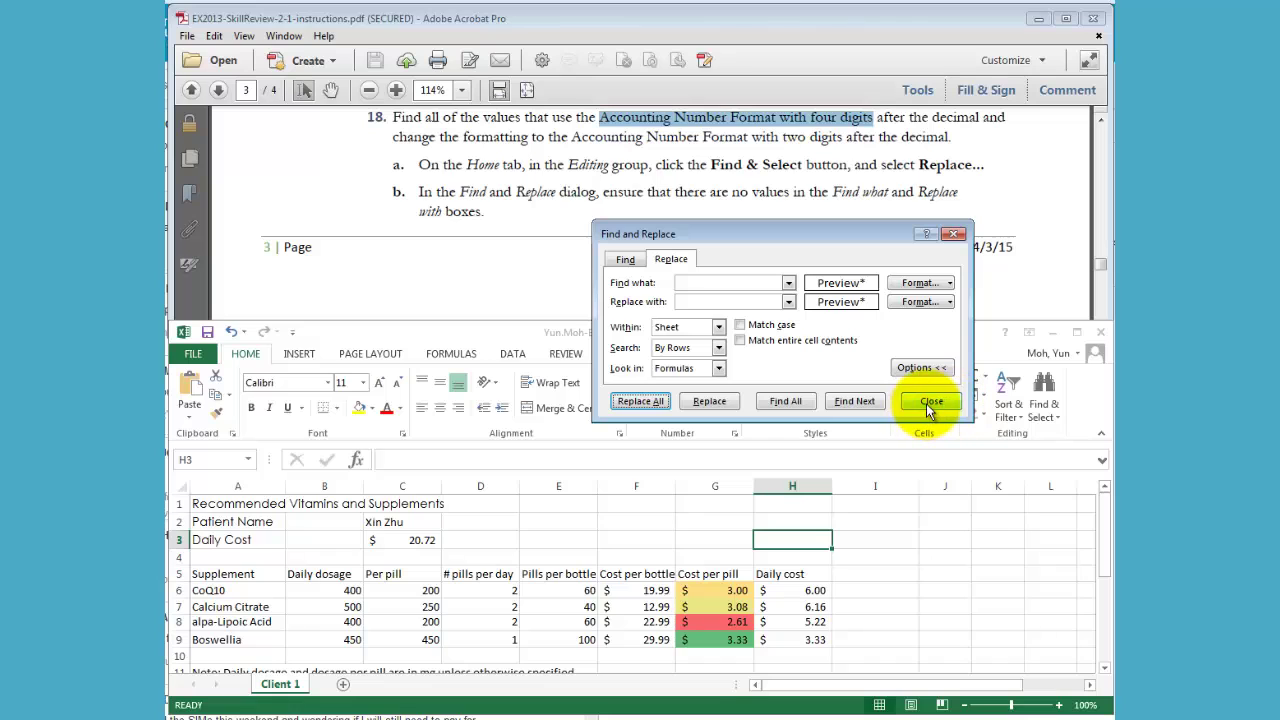
{"action": "left_click", "coordinate": [926, 403]}
{"action": "left_click", "coordinate": [421, 540]}
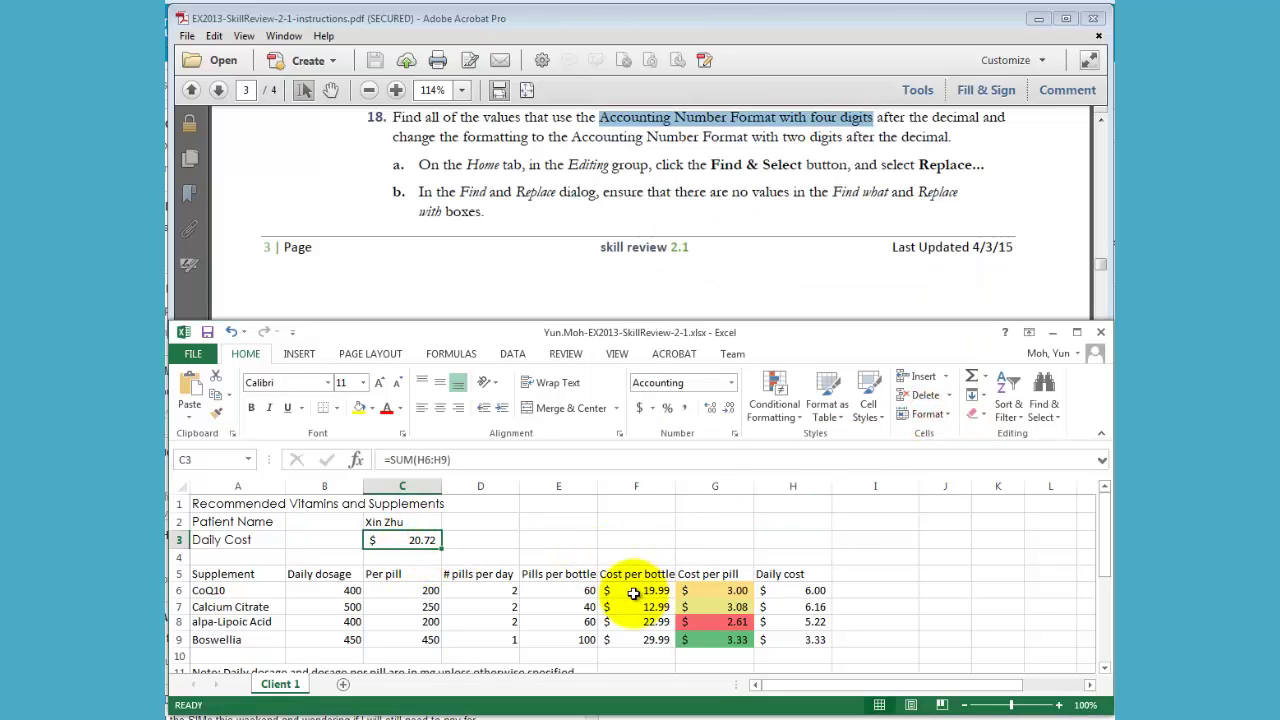
{"action": "left_click_drag", "start_coordinate": [712, 590], "coordinate": [716, 648]}
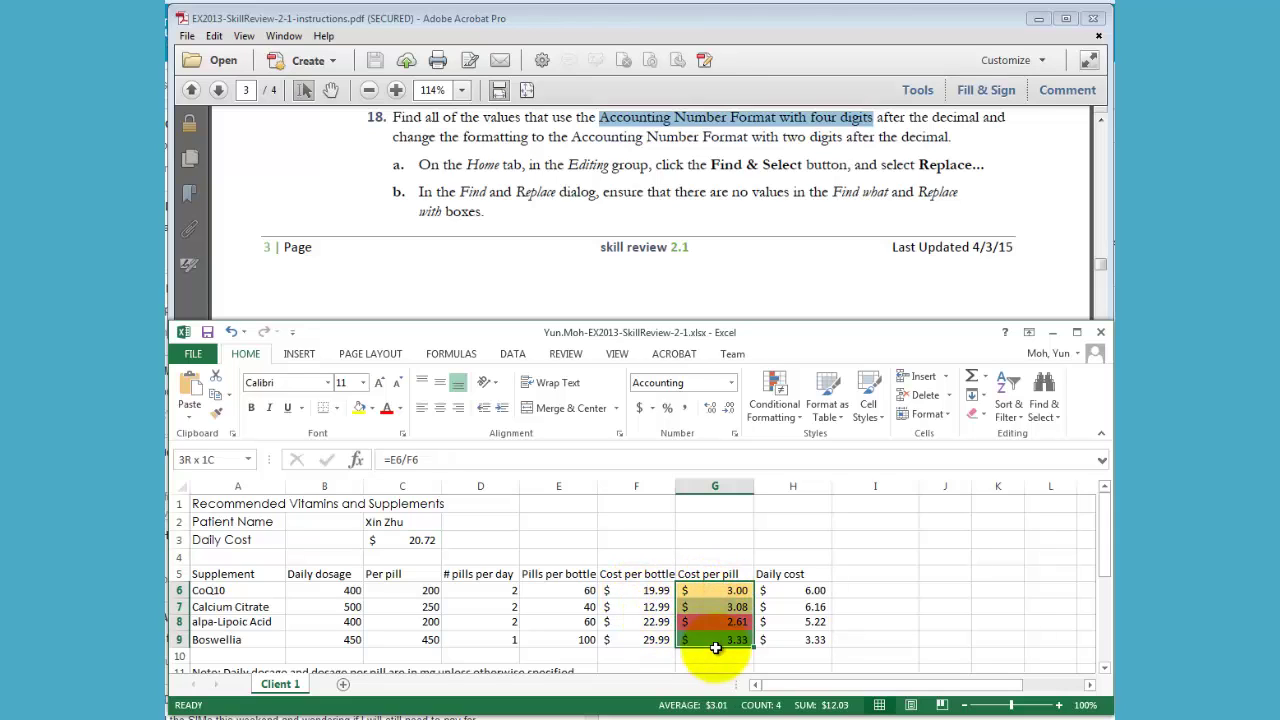